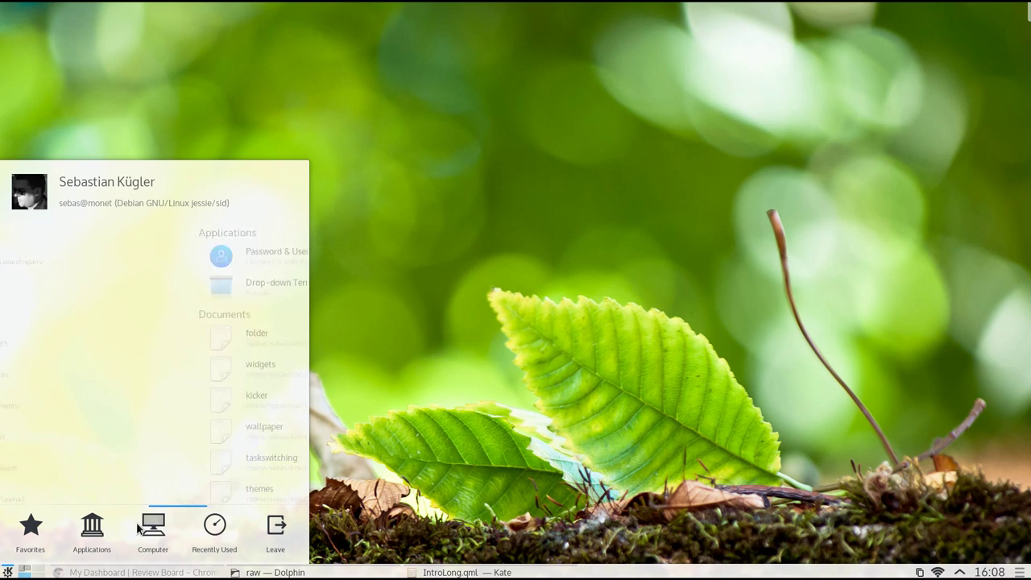
Browse the application categories in the launcher, including Settings and Utilities, and return to the Favorites view
mouse_move(92, 528)
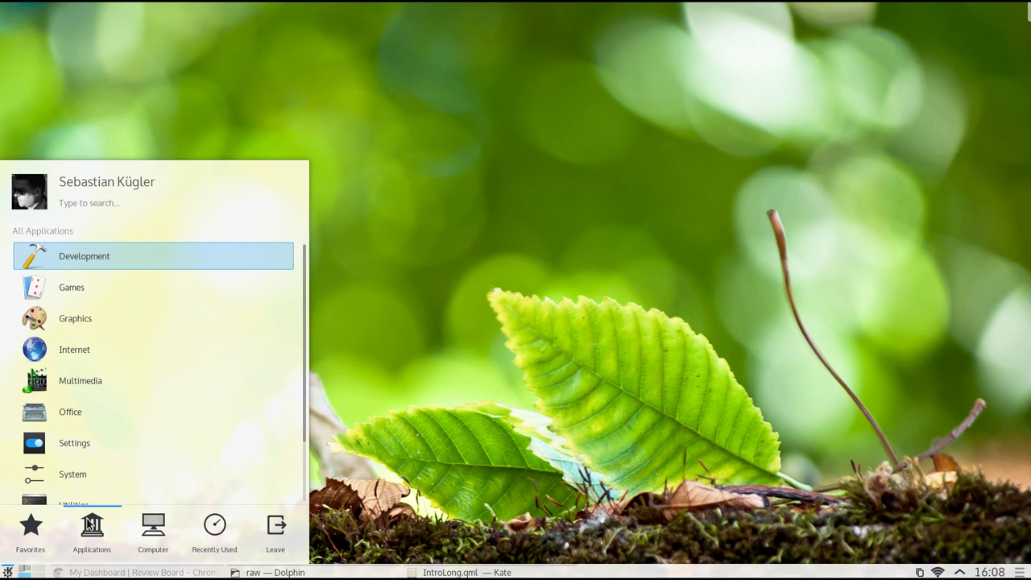
left_click(147, 299)
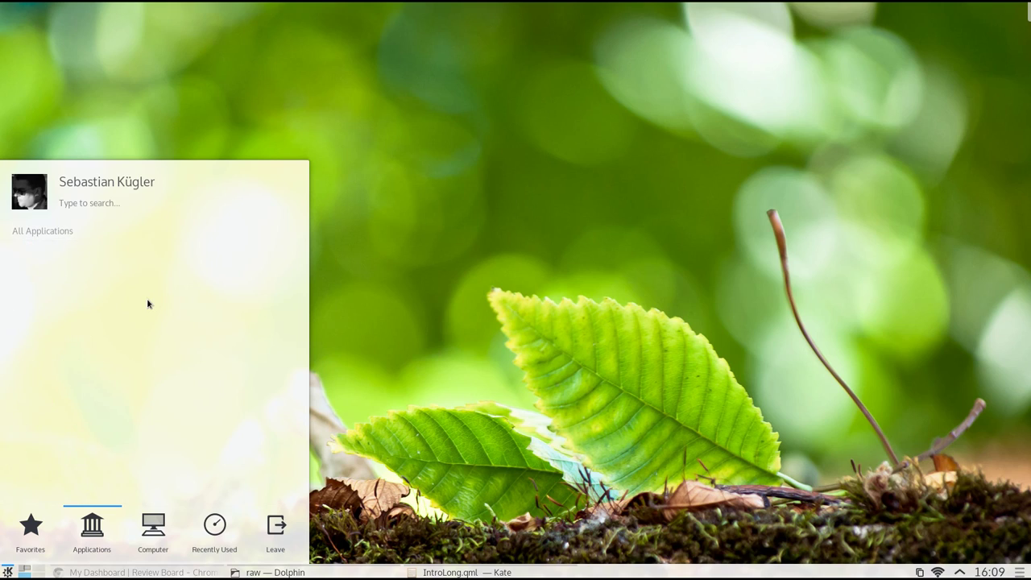
left_click(54, 232)
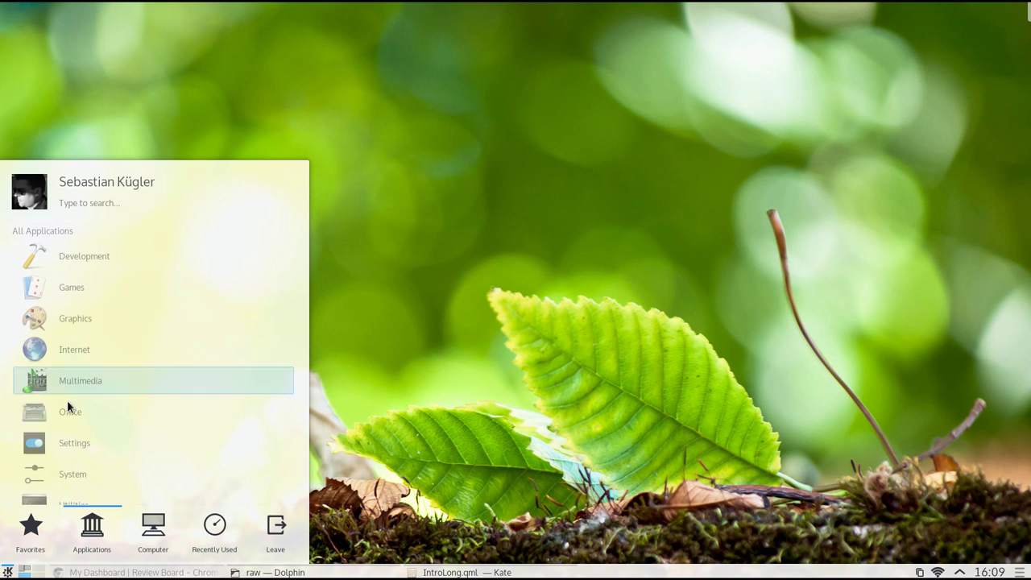
left_click(87, 442)
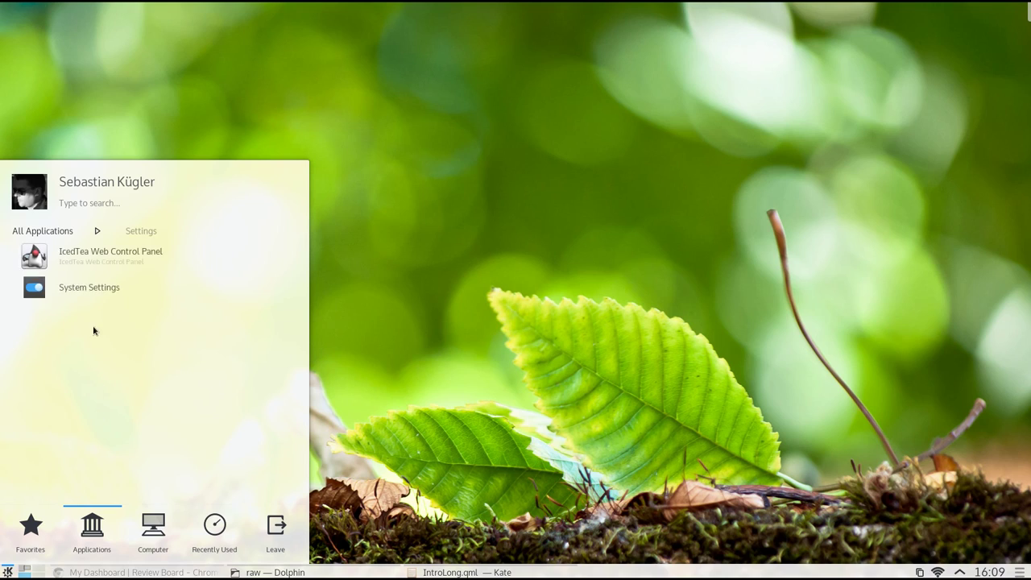
left_click(62, 231)
scroll(90, 423, "down", 1)
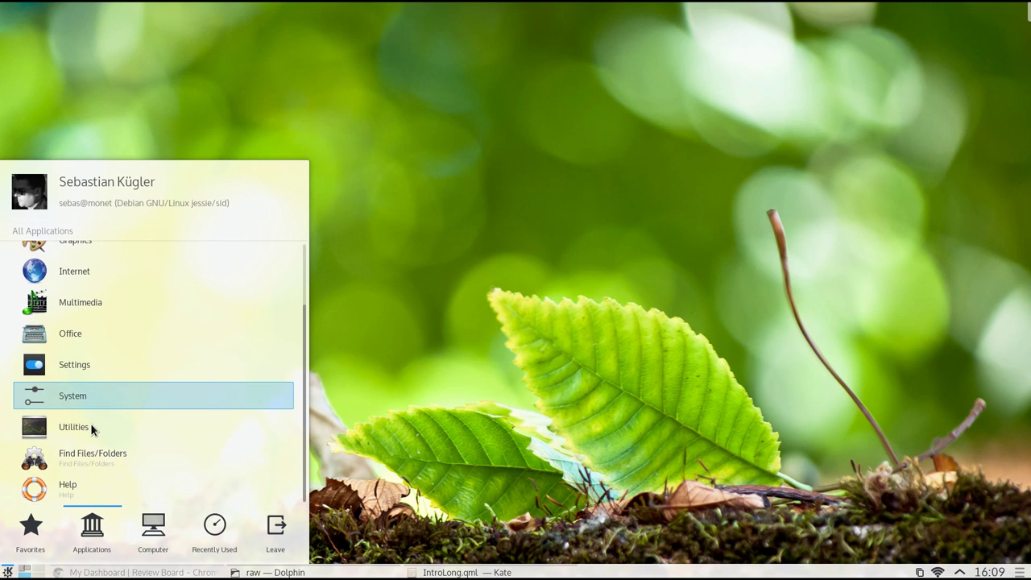
left_click(84, 434)
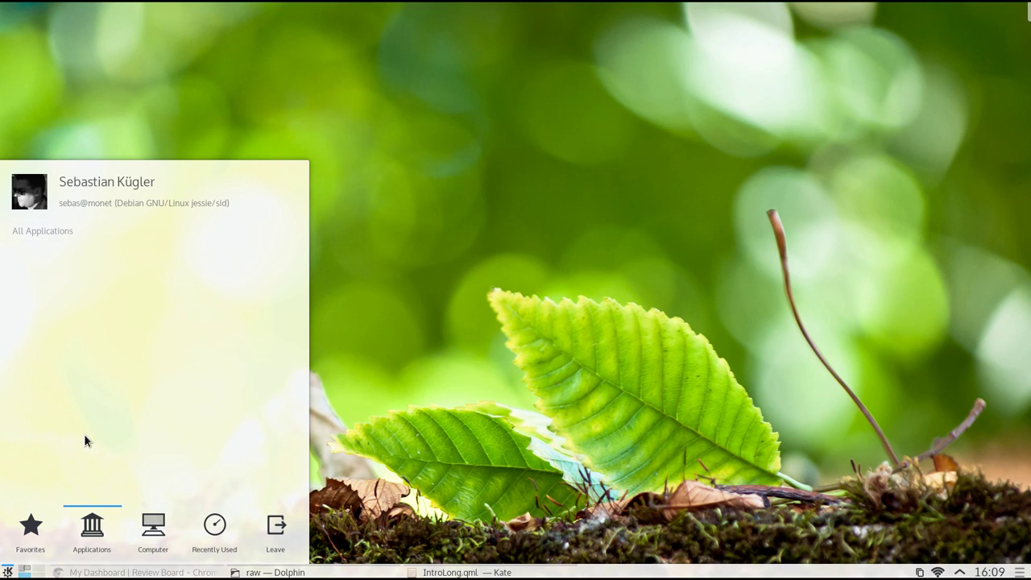
left_click(53, 231)
left_click(37, 520)
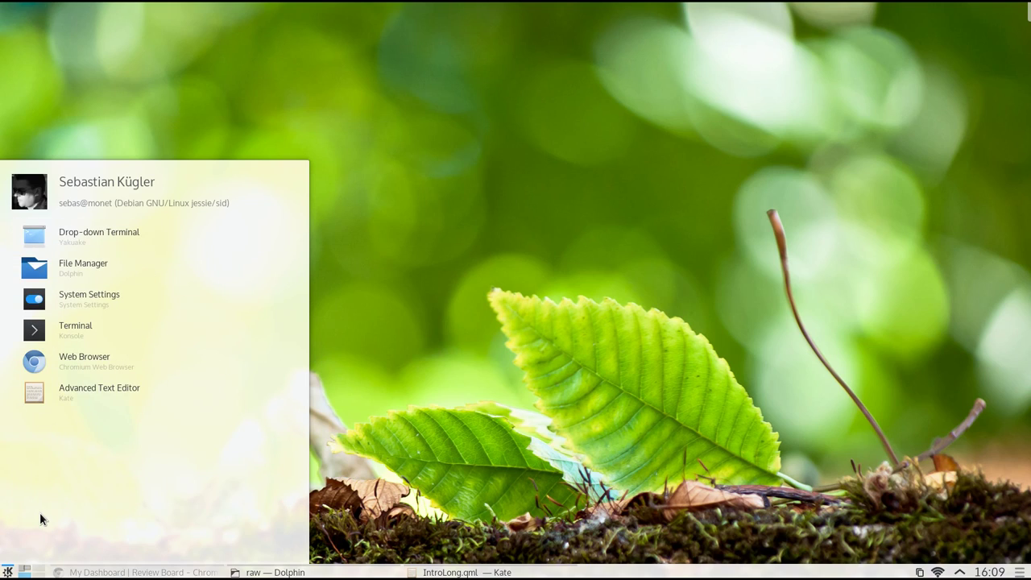
Search the application launcher for "kde" and clear the query
type("kde")
key("BackSpace")
key("BackSpace")
key("BackSpace")
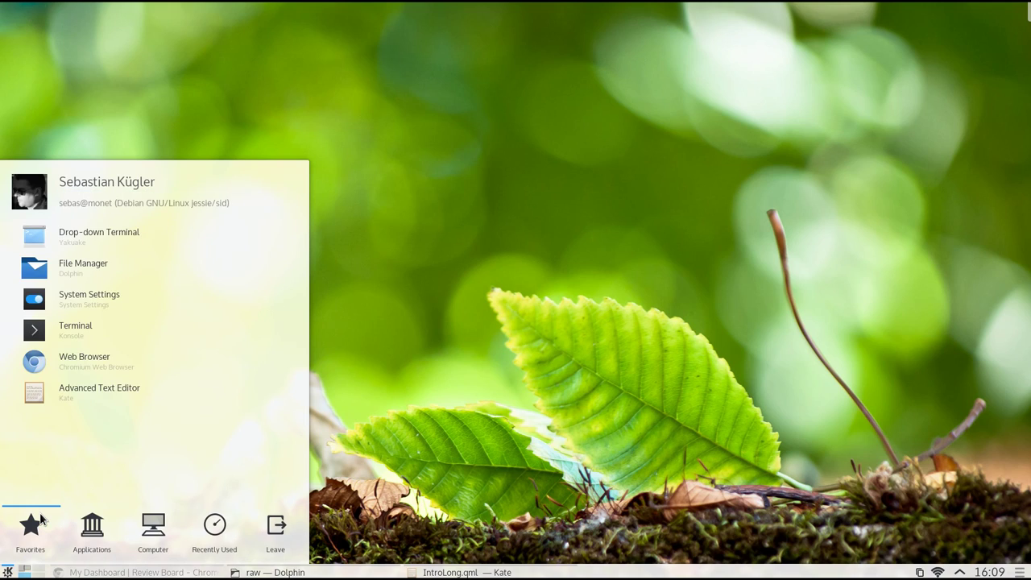
Search the application launcher for "forum", go through the result list in both directions, and close the launcher
type("forum")
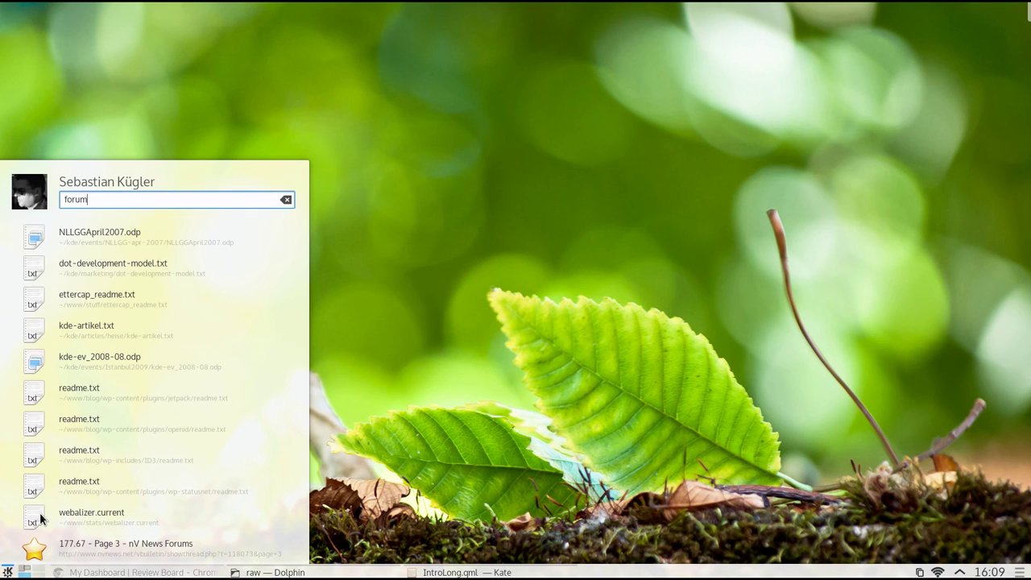
key("Down")
key("Down")
key("Down")
key("Down")
key("Down")
key("Down")
key("Down")
key("Down")
key("Down")
key("Down")
key("Down")
key("Down")
key("Down")
key("Down")
key("Down")
key("Down")
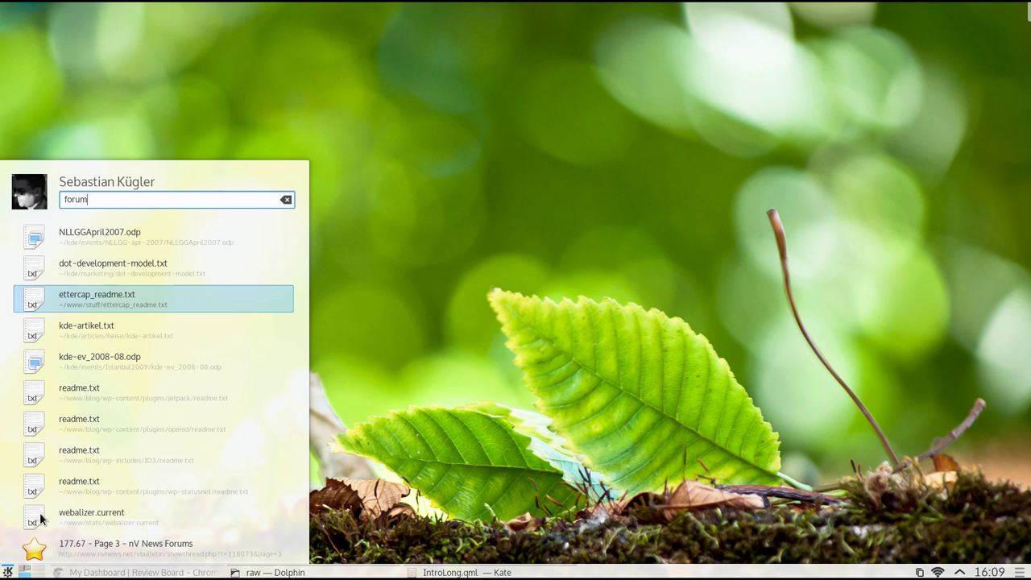
key("Up")
key("Up")
key("Up")
key("Up")
key("Up")
key("Up")
key("Up")
key("Up")
key("Up")
key("Up")
key("Up")
key("Up")
key("Up")
key("Up")
key("Up")
key("Up")
key("Up")
key("Up")
key("Up")
key("Up")
key("Up")
key("Up")
key("Up")
key("Up")
key("Up")
key("Up")
key("Up")
key("Up")
key("Up")
key("Up")
key("Up")
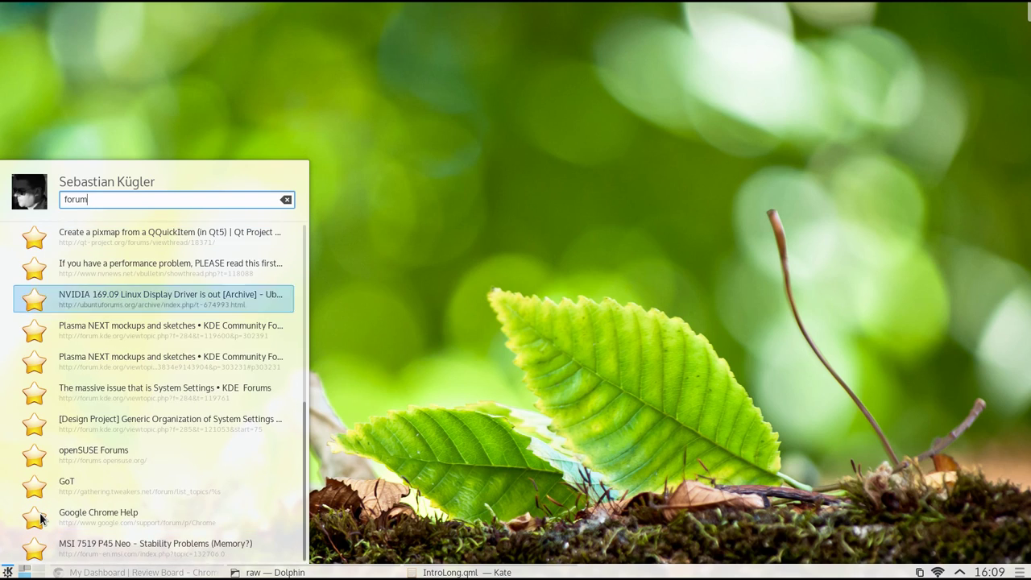
key("Escape")
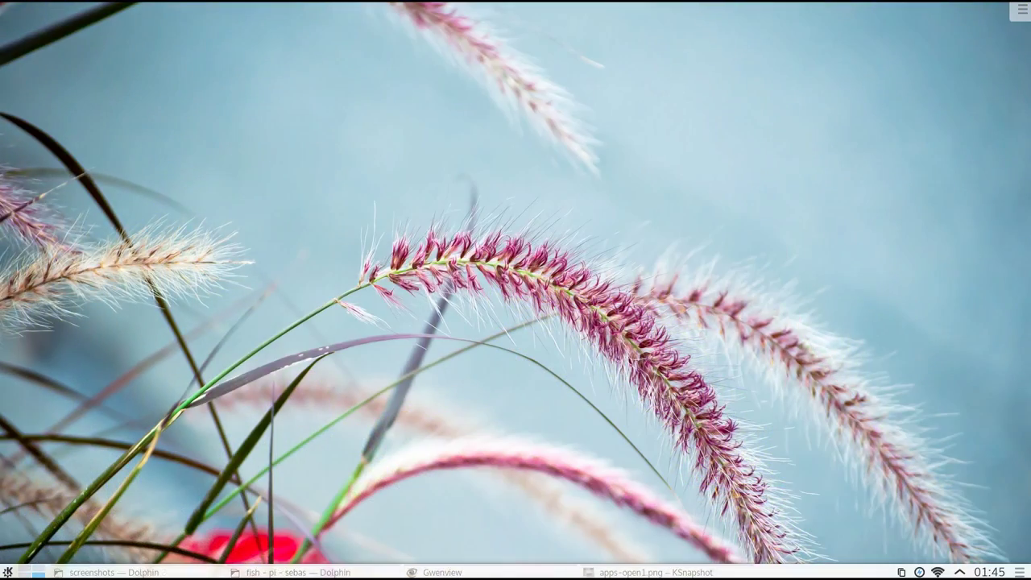
Open the application menu and view its Power / Session and Utilities submenus
left_click(7, 572)
mouse_move(64, 533)
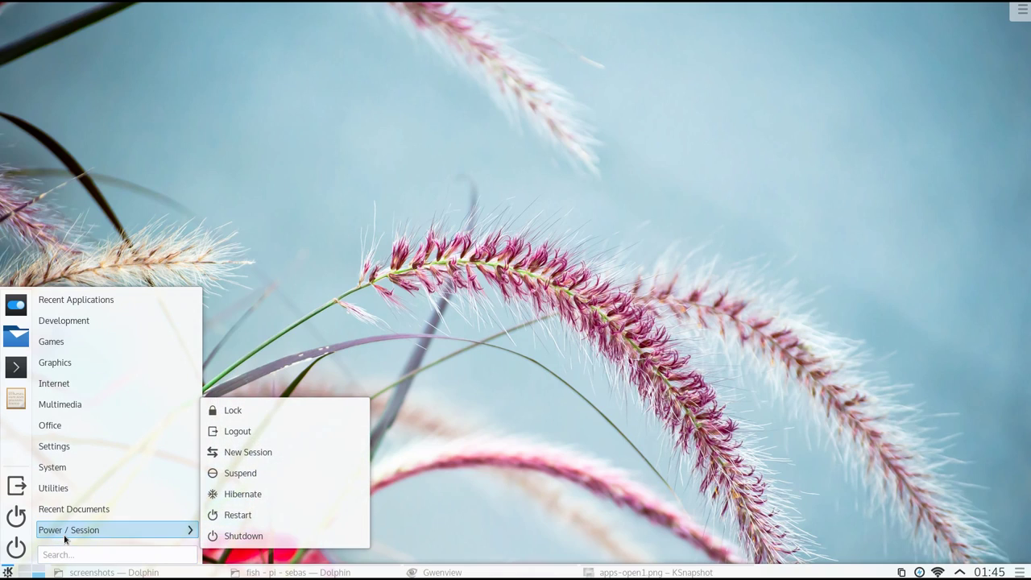
mouse_move(73, 488)
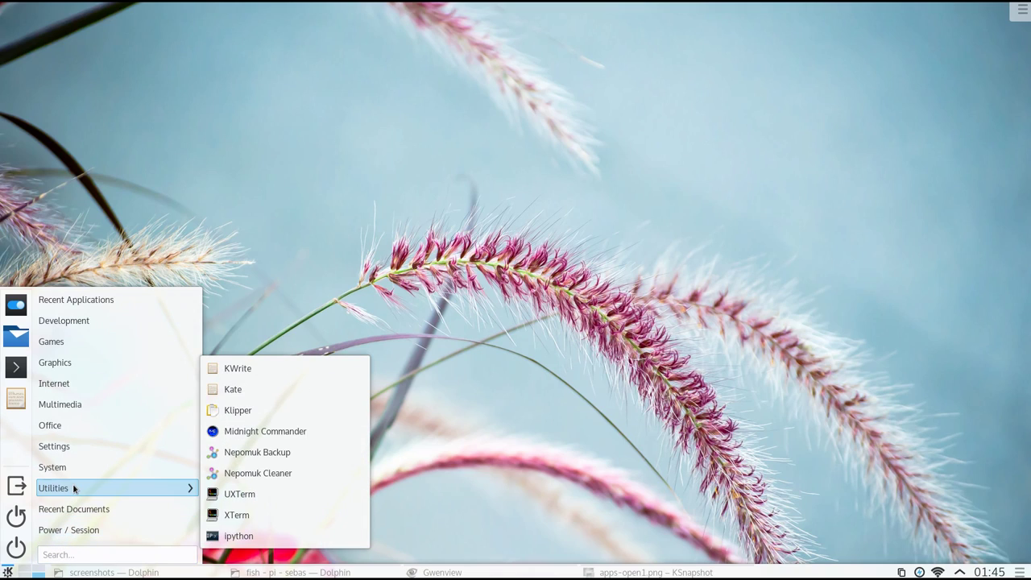
Search the application menu for "file" and for "kde", clearing the query after each search
type("file")
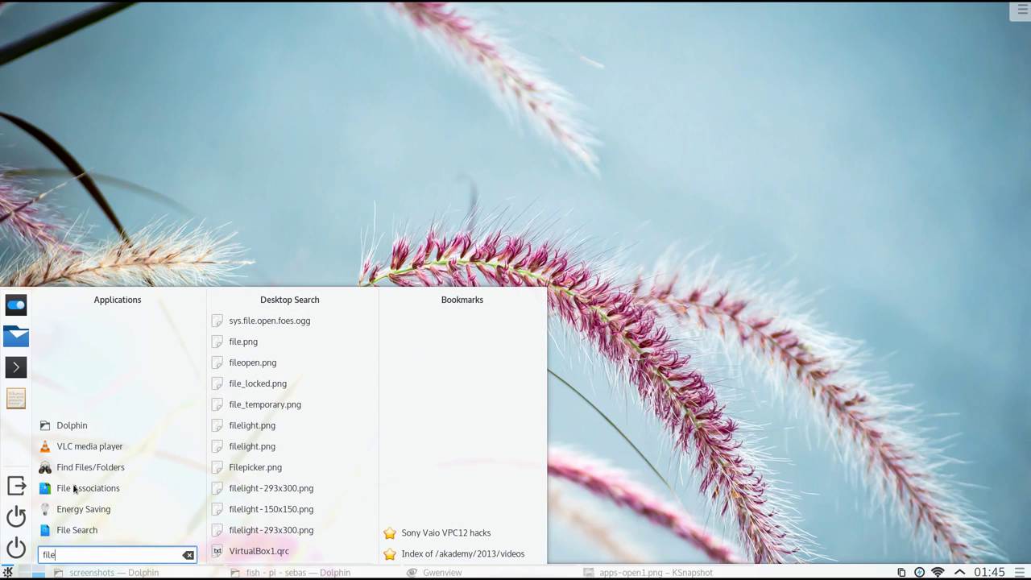
key("BackSpace")
key("BackSpace")
key("BackSpace")
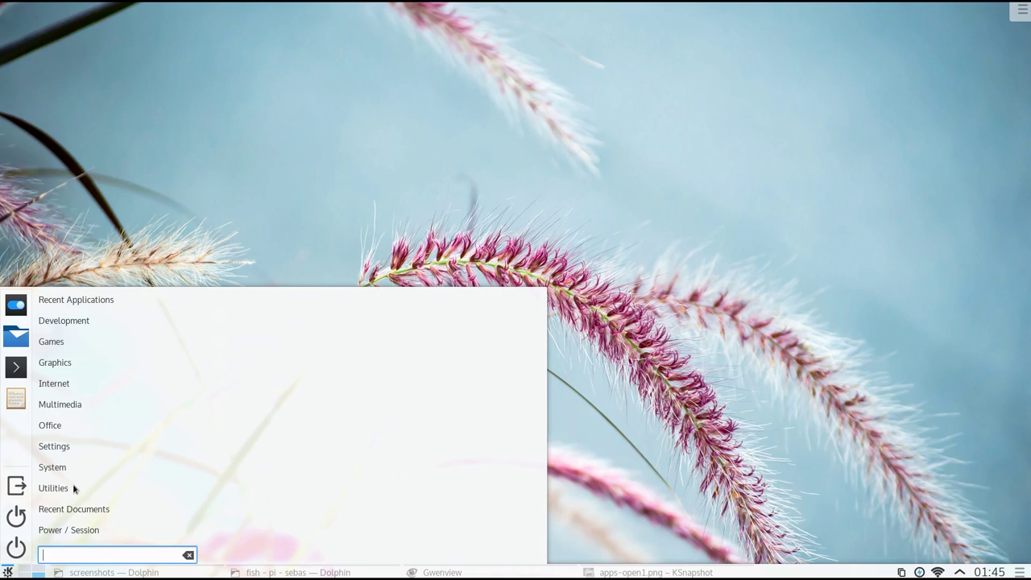
type("kde")
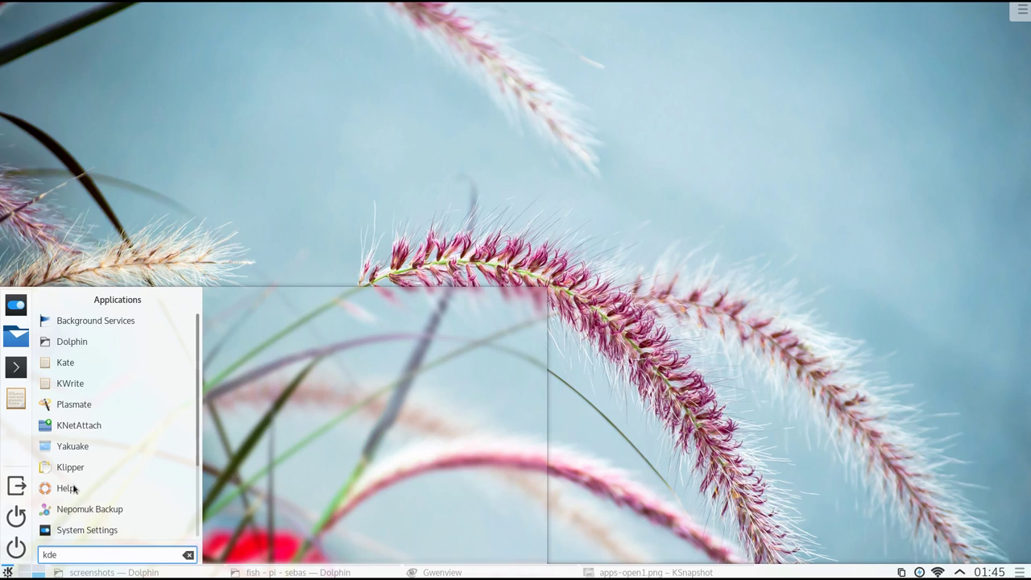
key("BackSpace")
key("BackSpace")
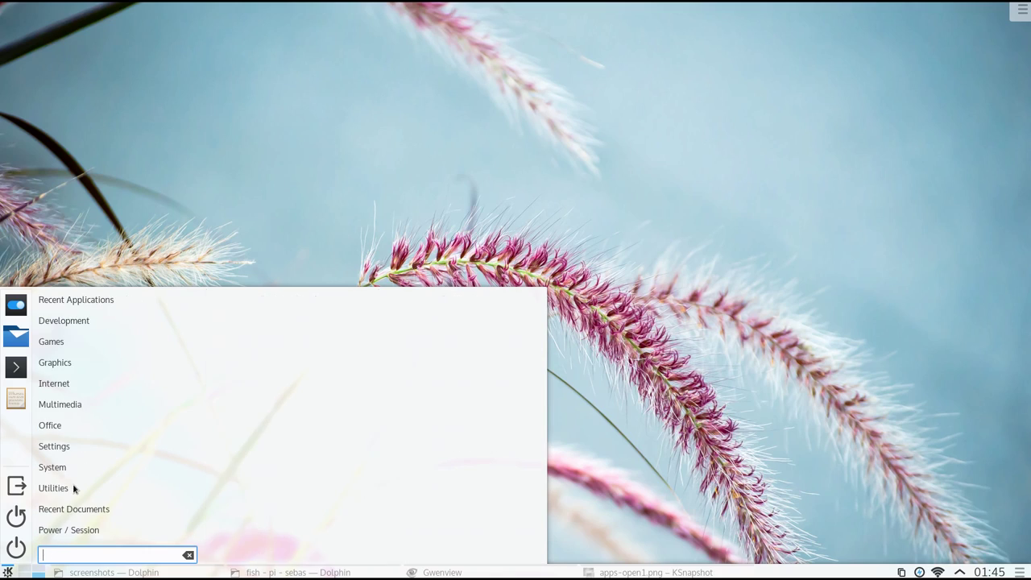
Open System Settings from the Settings category of the application menu and close its window
mouse_move(96, 428)
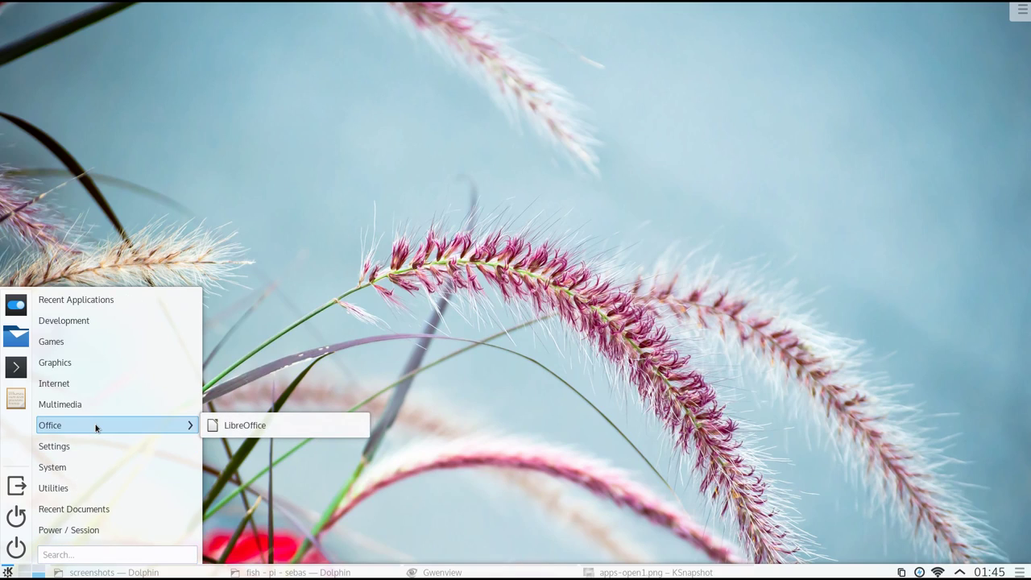
mouse_move(100, 456)
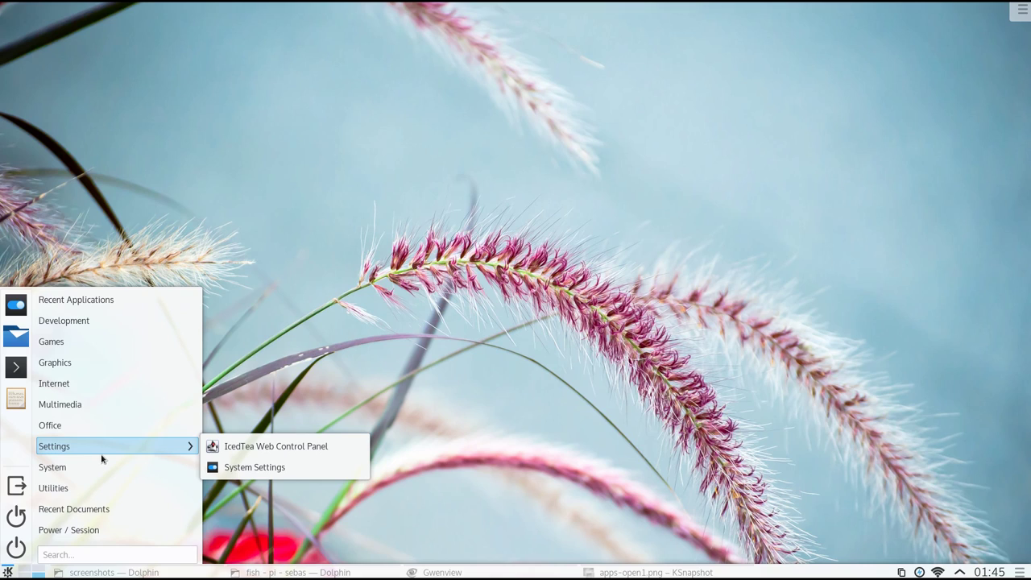
left_click(241, 468)
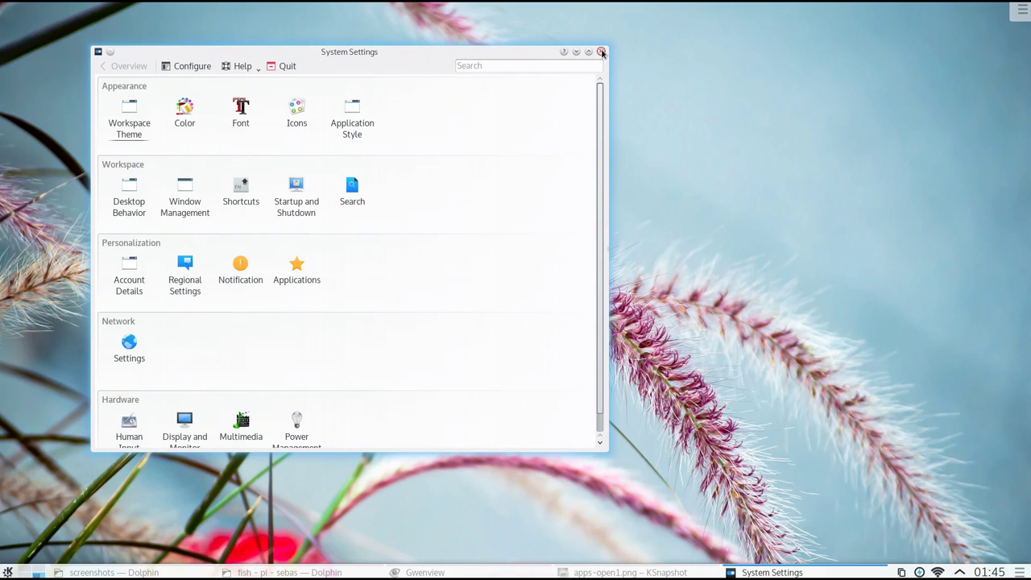
left_click(601, 52)
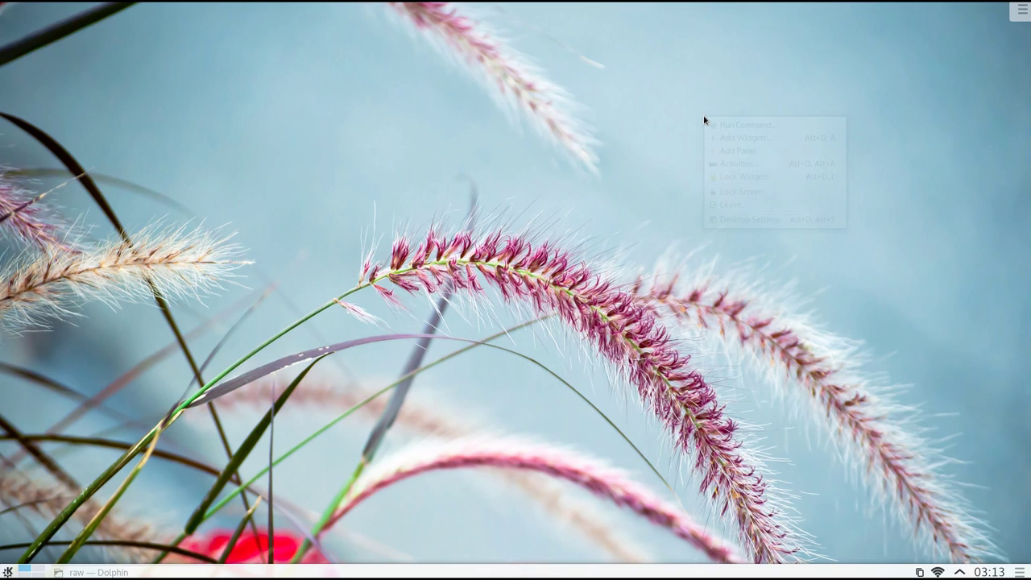
Open the desktop's Run Command search, look up "focus", and clear the query
left_click(725, 126)
type("focus")
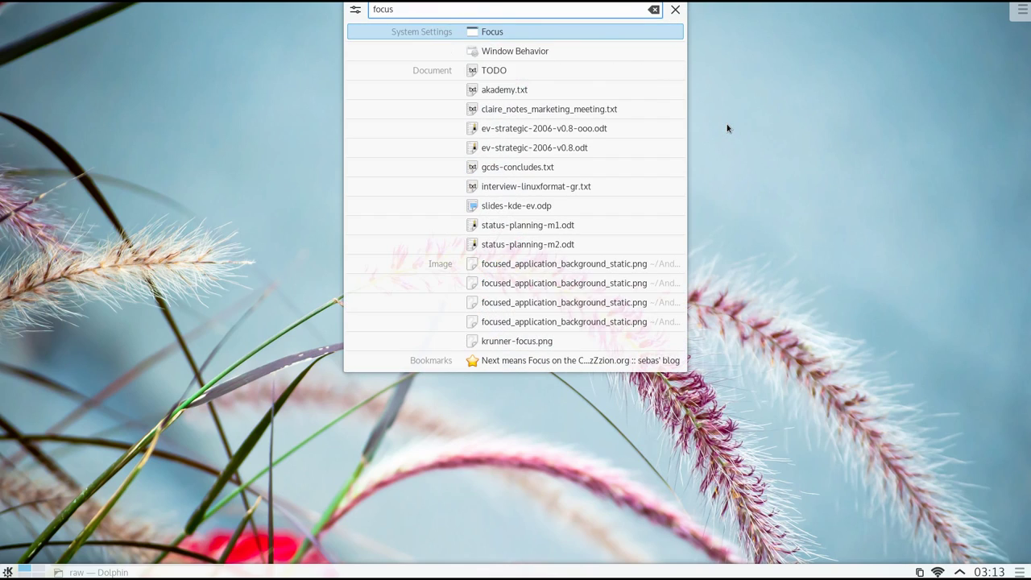
key("BackSpace")
key("BackSpace")
key("BackSpace")
key("BackSpace")
key("BackSpace")
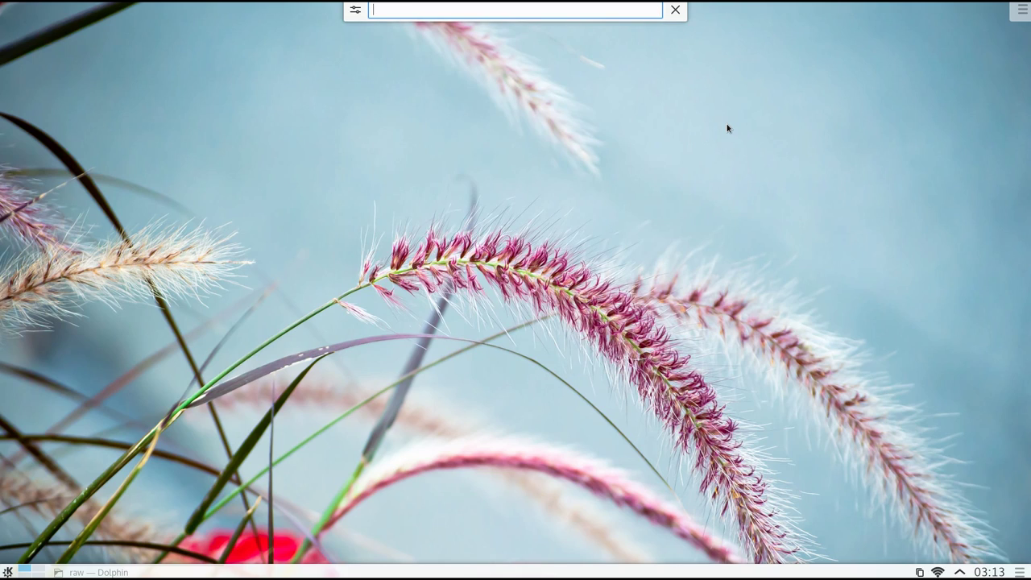
Look up "desktop" in the Run Command search and clear the query
type("desktop")
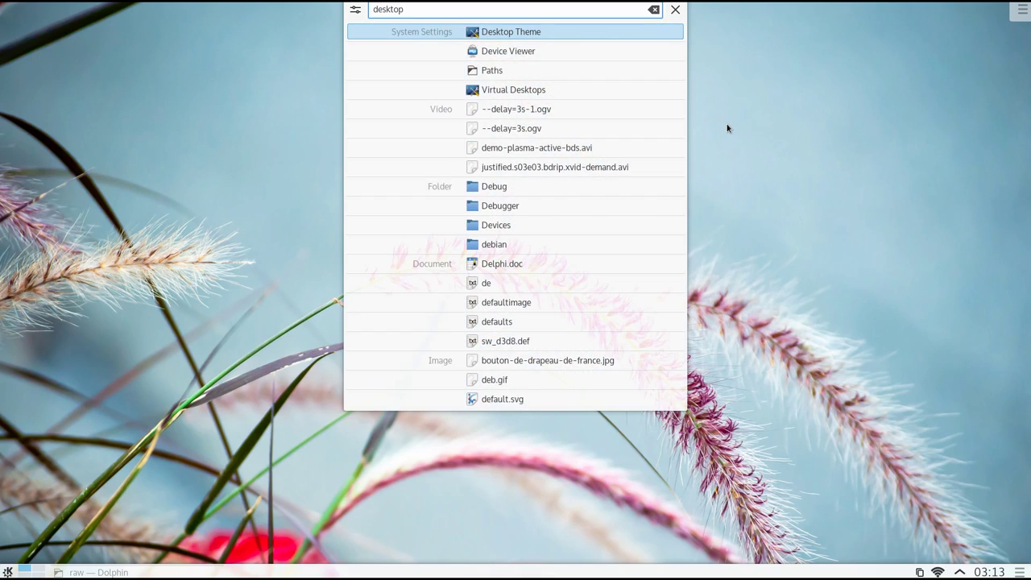
key("BackSpace")
key("BackSpace")
key("BackSpace")
key("BackSpace")
key("BackSpace")
key("BackSpace")
key("BackSpace")
Look up "screen" in the Run Command search and clear the query
type("screen")
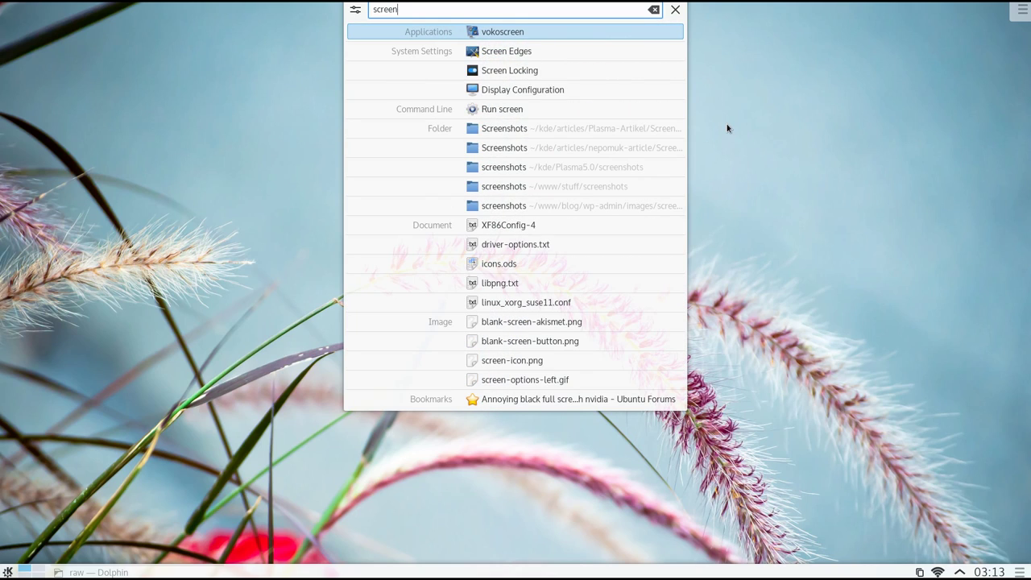
key("BackSpace")
key("BackSpace")
key("BackSpace")
key("BackSpace")
Look up "kde" in the Run Command search and go through the results down and back up
type("kde")
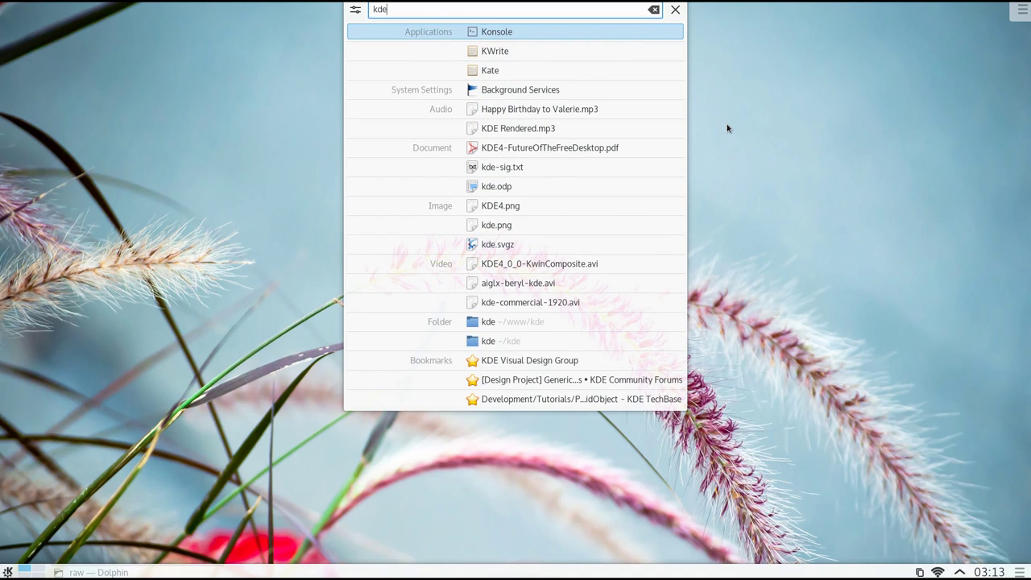
key("Down")
key("Down")
key("Down")
key("Down")
key("Down")
key("Down")
key("Down")
key("Down")
key("Down")
key("Down")
key("Down")
key("Down")
key("Down")
key("Up")
key("Up")
key("Up")
key("Up")
key("Up")
key("Up")
key("Up")
key("Up")
key("Up")
key("Up")
key("Up")
key("Up")
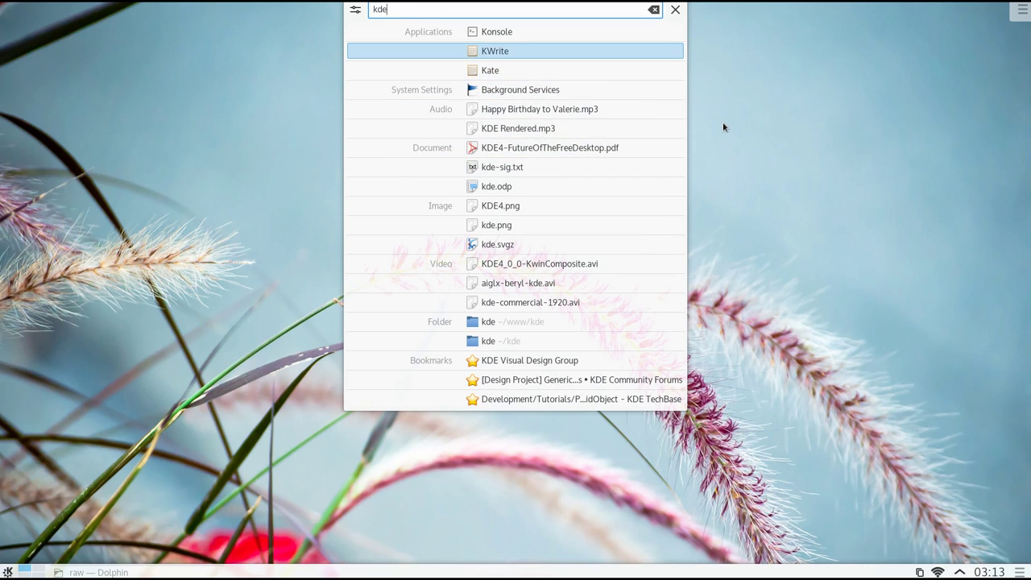
Open the search plugin configuration, enlarge the dialog to show the whole plugin list, and accept it
left_click(355, 11)
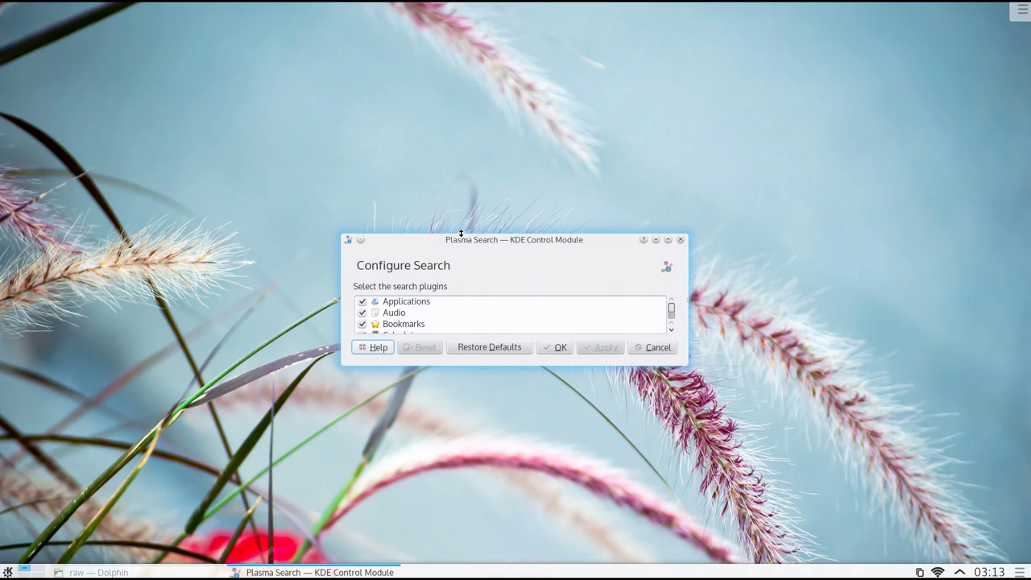
left_click_drag(461, 233, 463, 72)
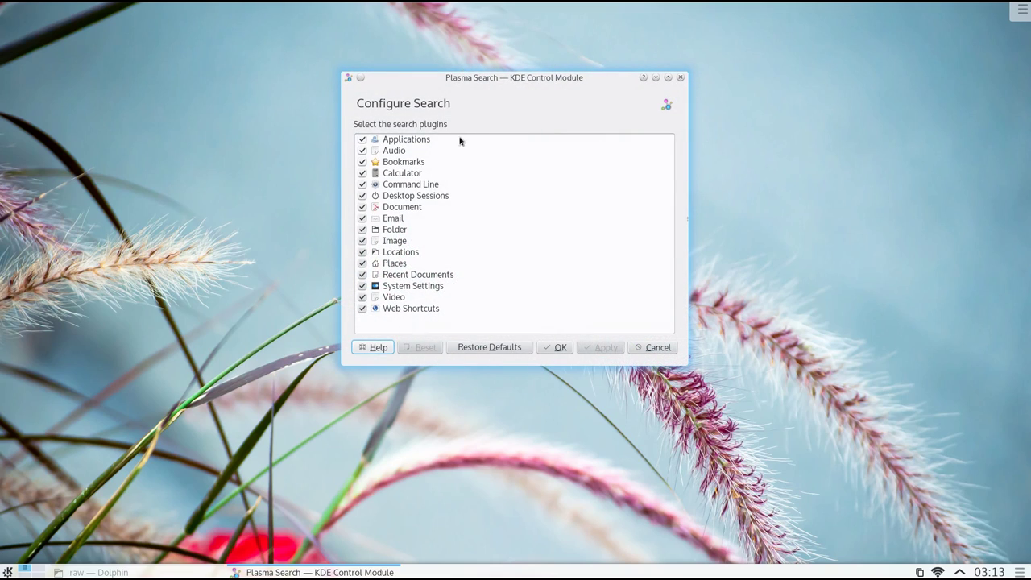
left_click(555, 348)
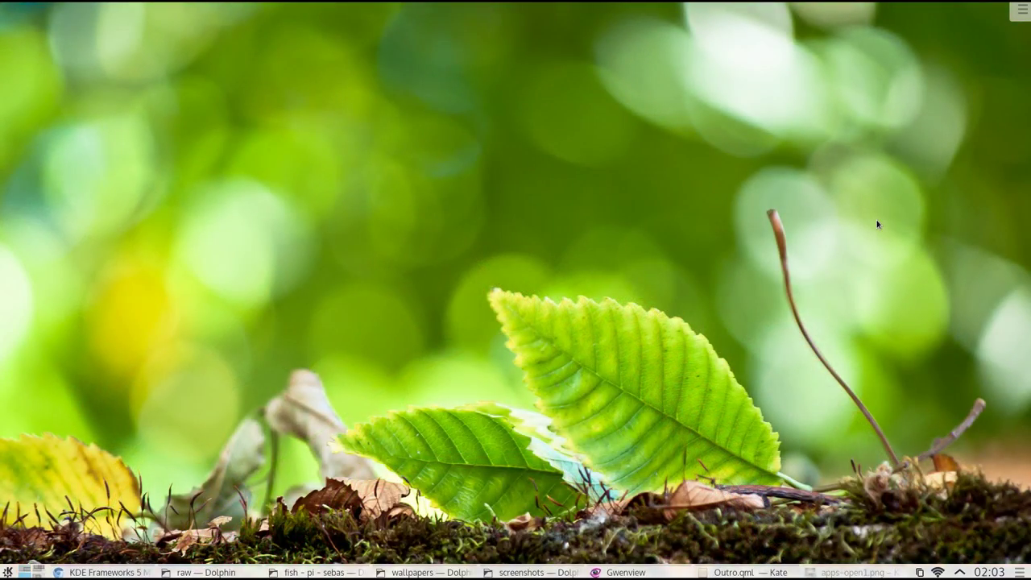
View the virtual desktop grid, close it, and cycle through the open windows to the Chromium window with the KDE Frameworks 5 article
key("ctrl+F8")
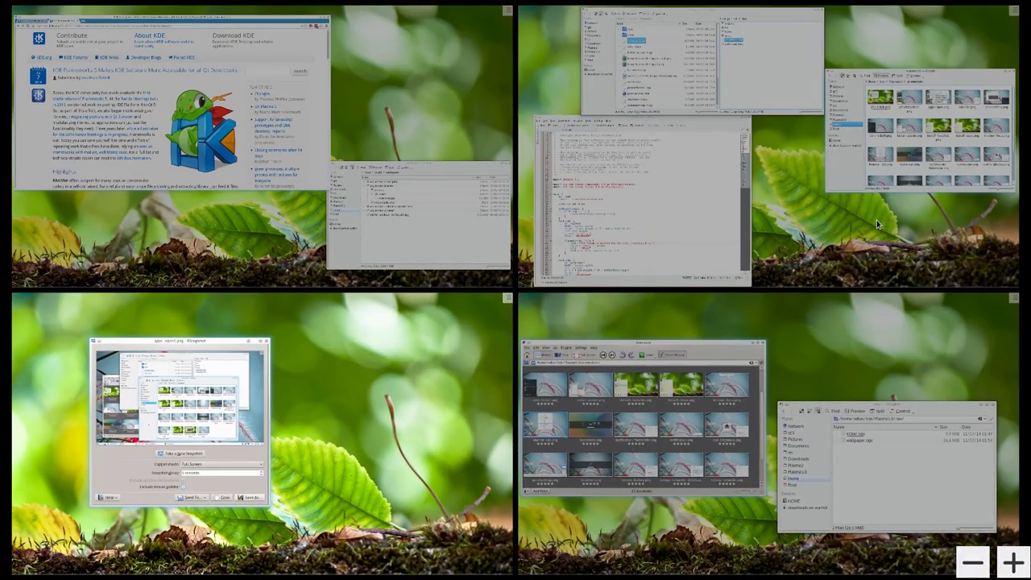
key("ctrl+F8")
key("alt+Tab")
key("alt+Tab")
key("alt+Tab")
key("alt+Tab")
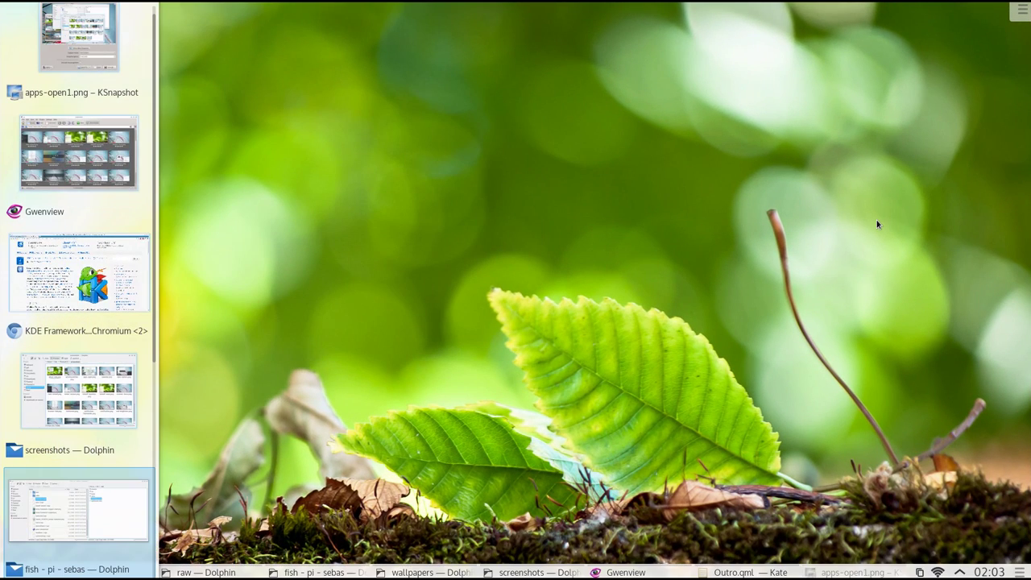
key("alt+Tab")
key("alt+Tab")
key("alt+Tab")
key("alt+Tab")
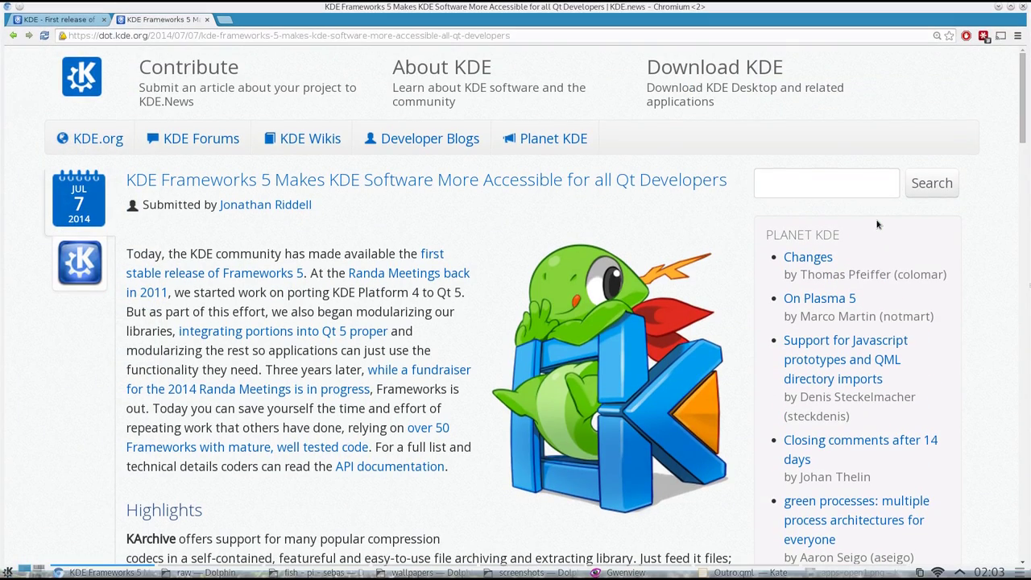
In the virtual desktop grid, move the Kate window to the third desktop and both Dolphin windows to the fourth, and switch to the third
key("ctrl+F8")
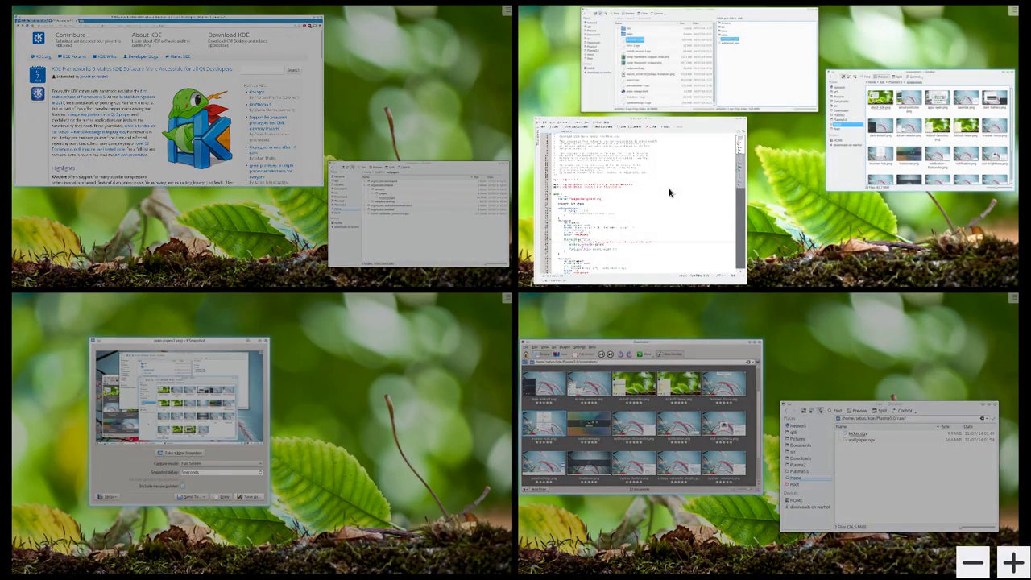
left_click_drag(669, 193, 426, 398)
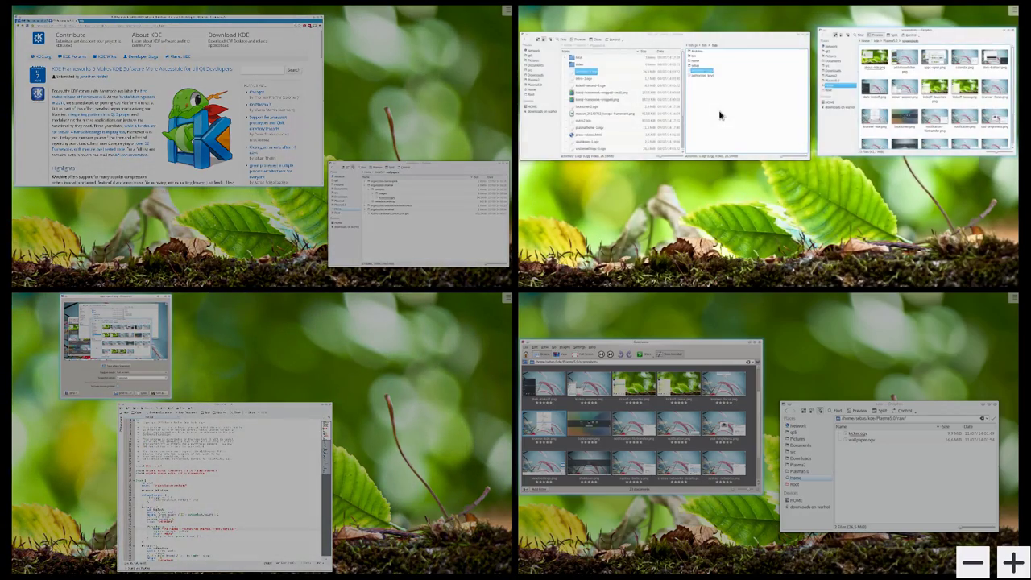
left_click_drag(720, 115, 695, 432)
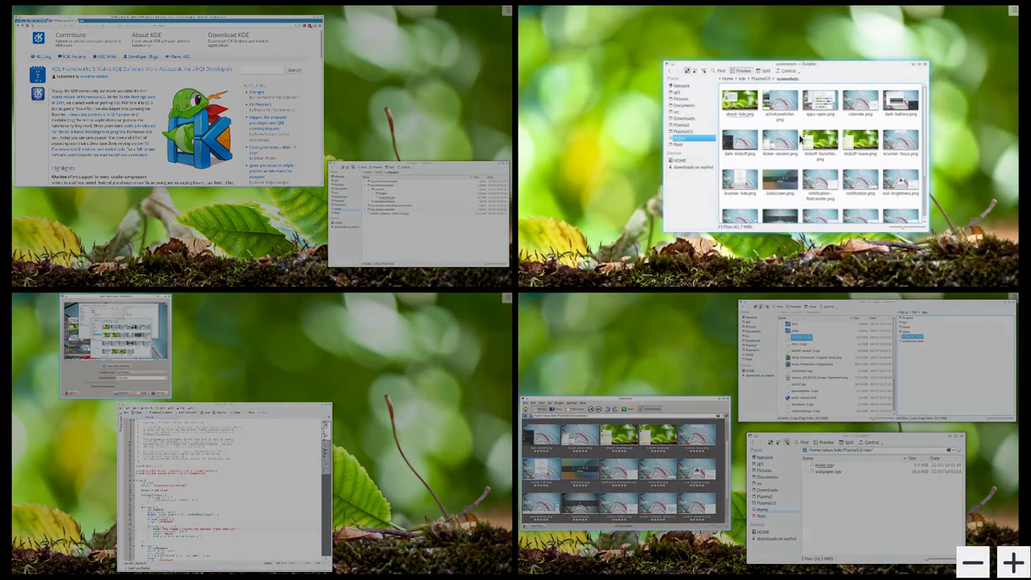
left_click_drag(803, 140, 701, 414)
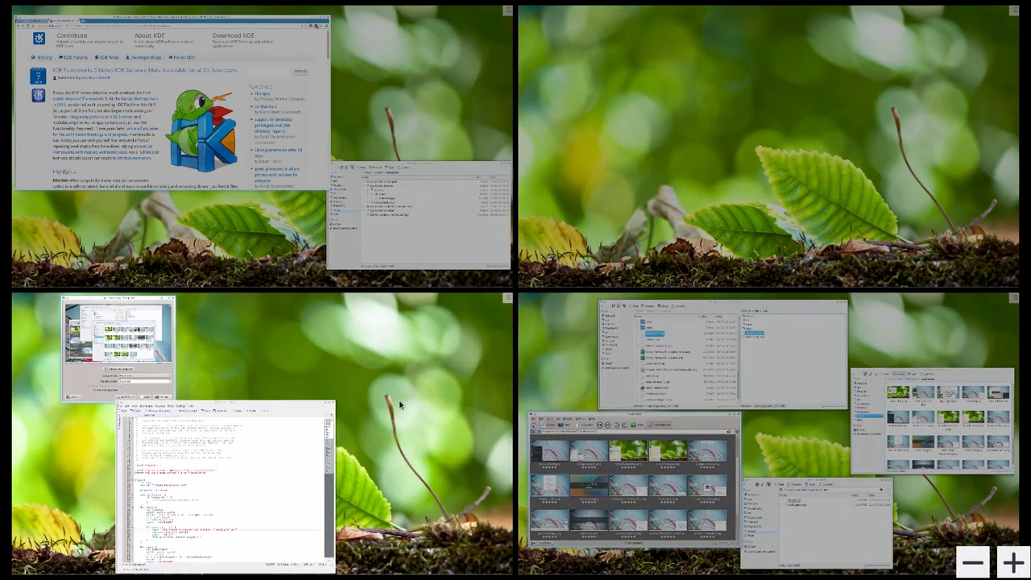
left_click(407, 398)
Cycle through the open windows and switch to the Gwenview window
key("alt+Tab")
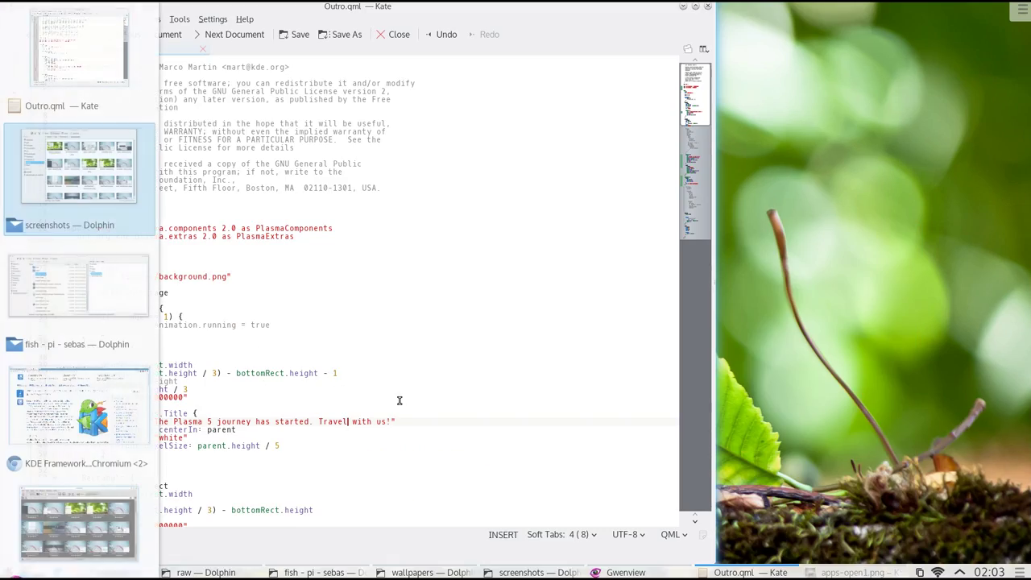
key("alt+Tab")
key("Tab")
key("Tab")
key("Tab")
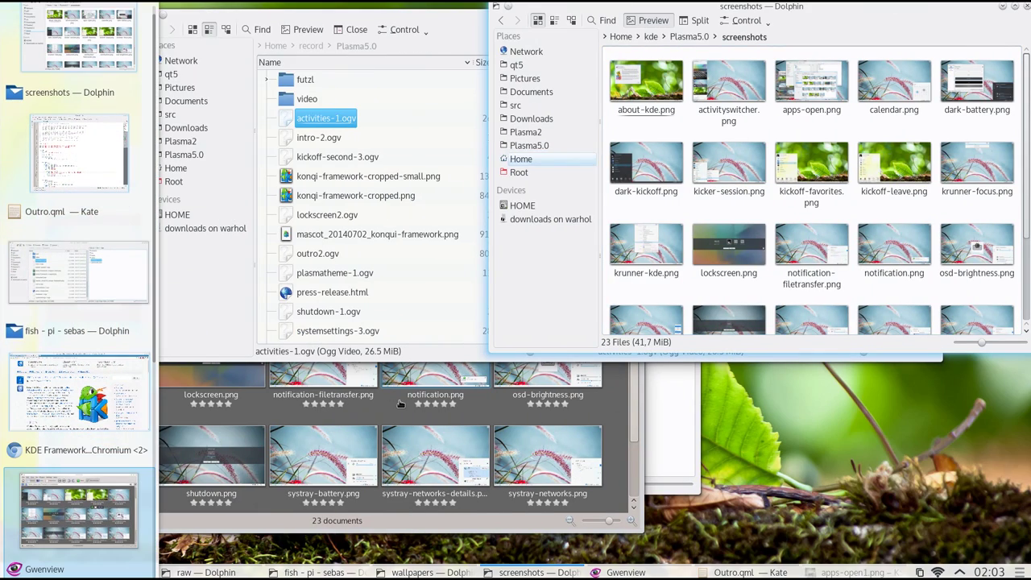
Open the virtual desktop grid and choose the desktop above the current one
key("ctrl+F8")
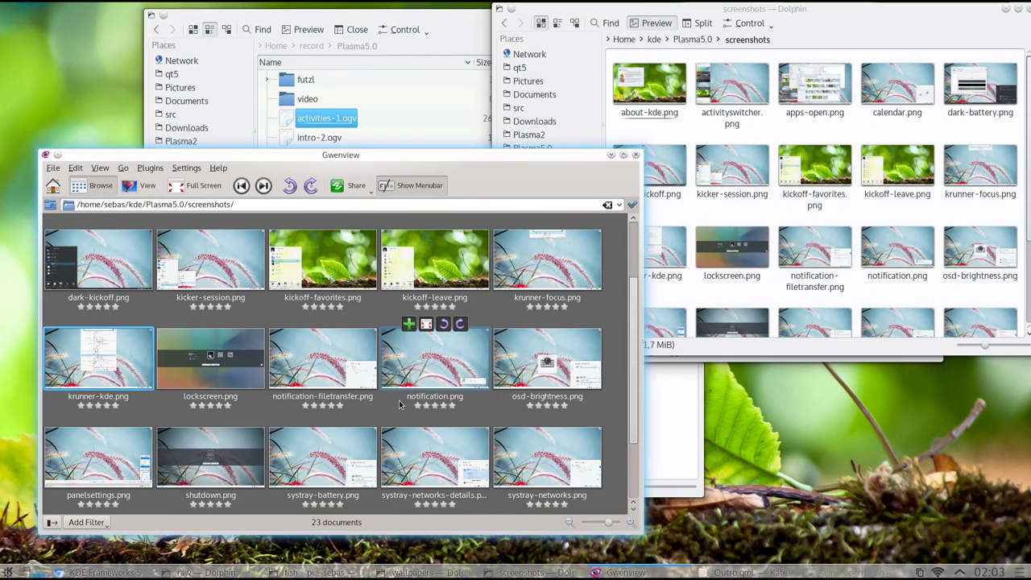
key("Up")
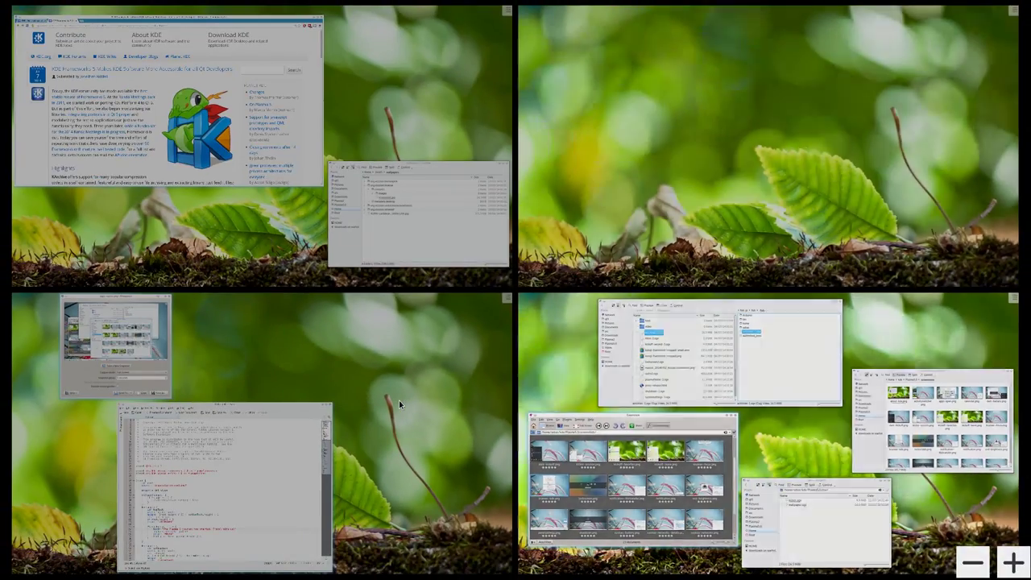
key("Return")
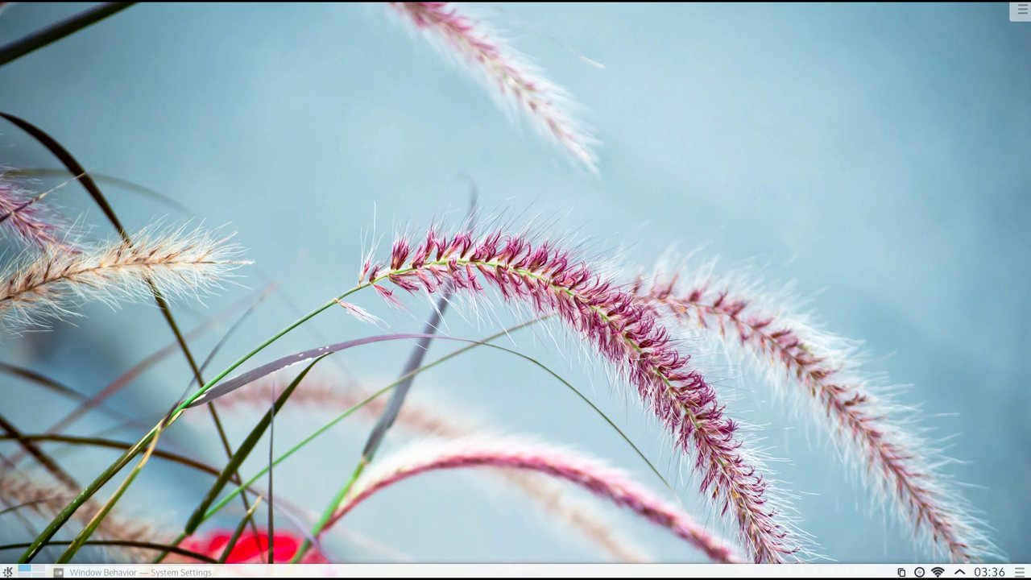
Lock the screen from the leave options of the application launcher
left_click(6, 571)
left_click(275, 531)
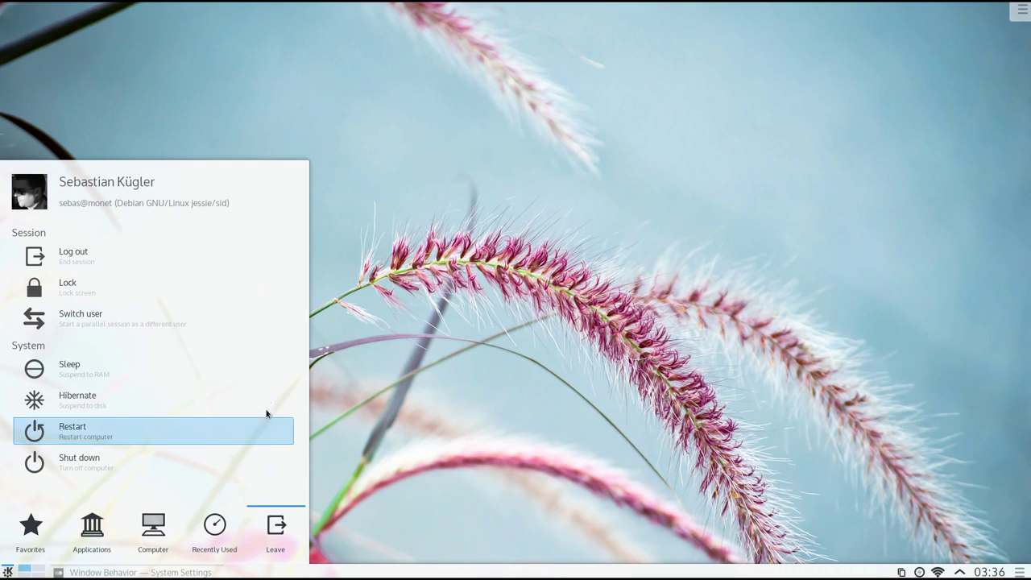
left_click(240, 283)
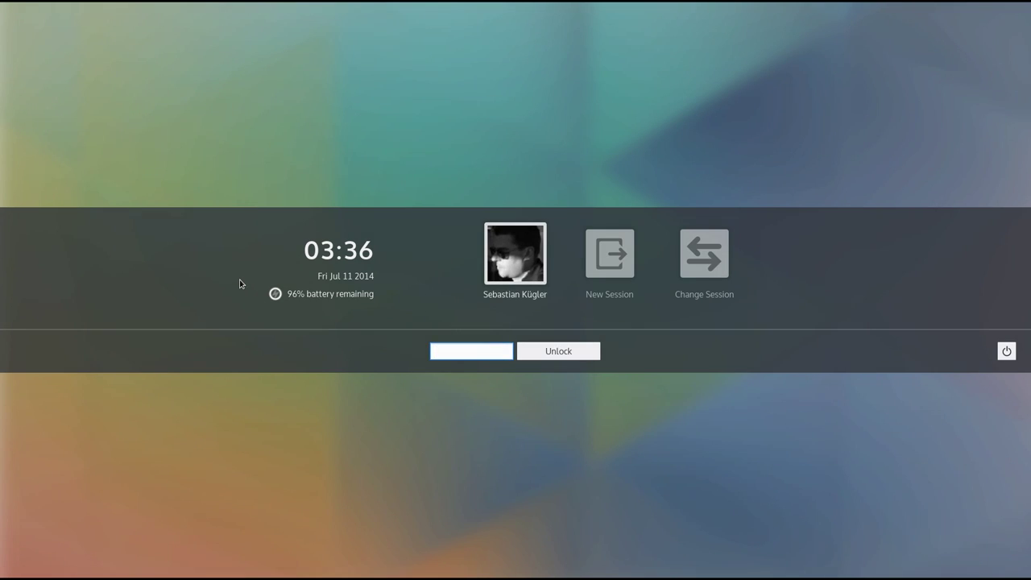
Try the lock screen's New Session and shutdown options, cancel the shutdown, and unlock the user's session
left_click(621, 262)
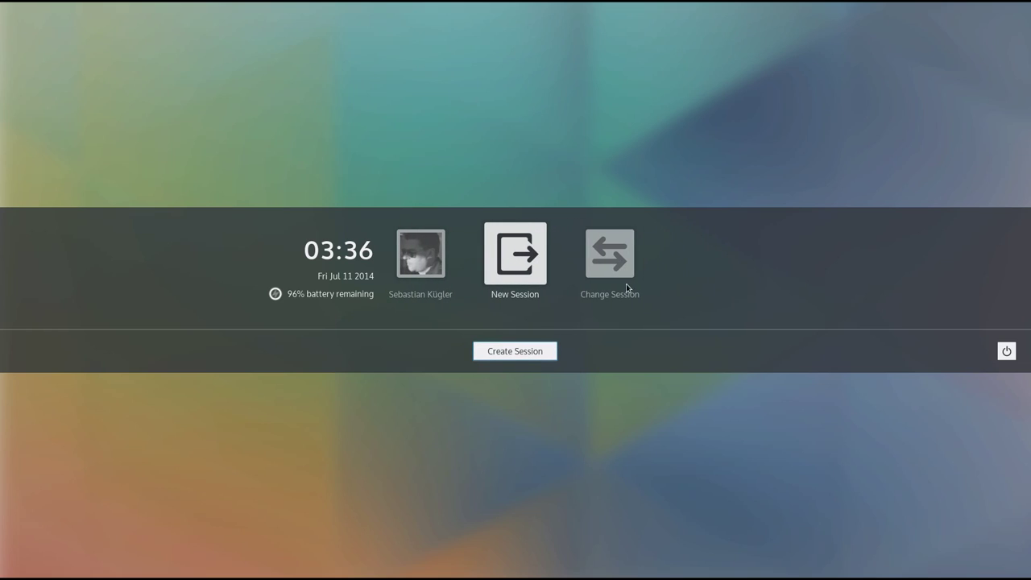
left_click(434, 269)
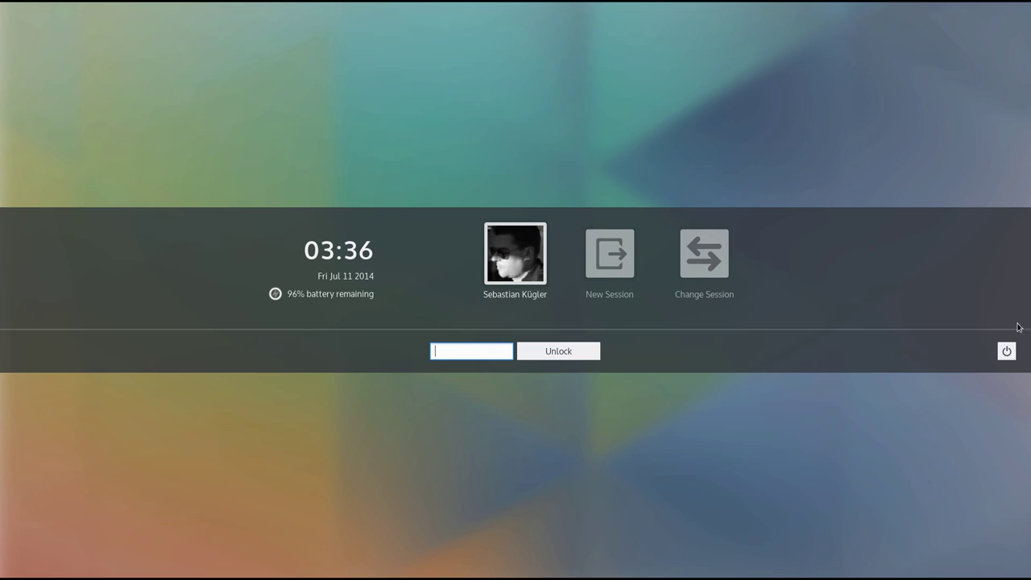
left_click(1006, 351)
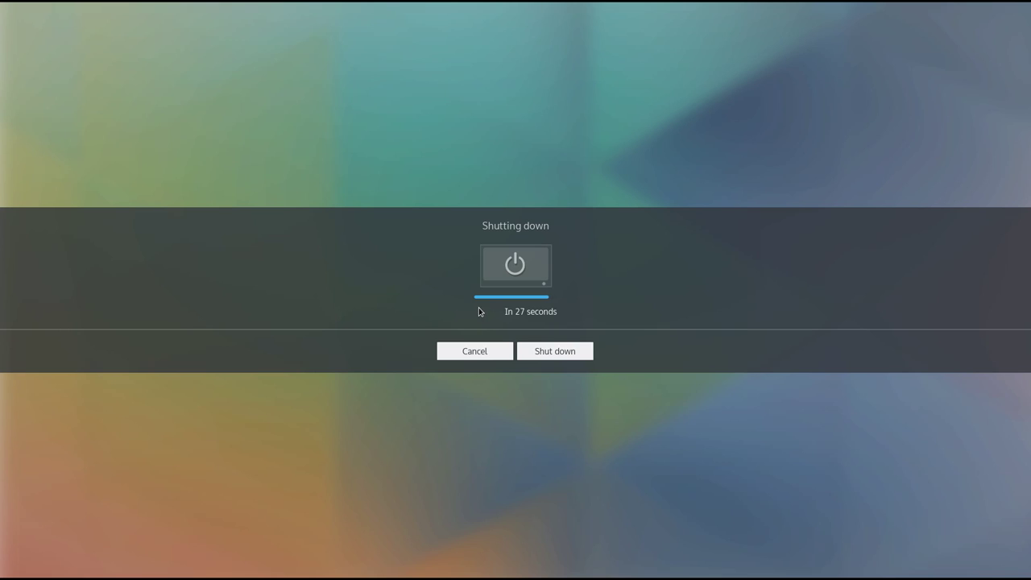
left_click(475, 352)
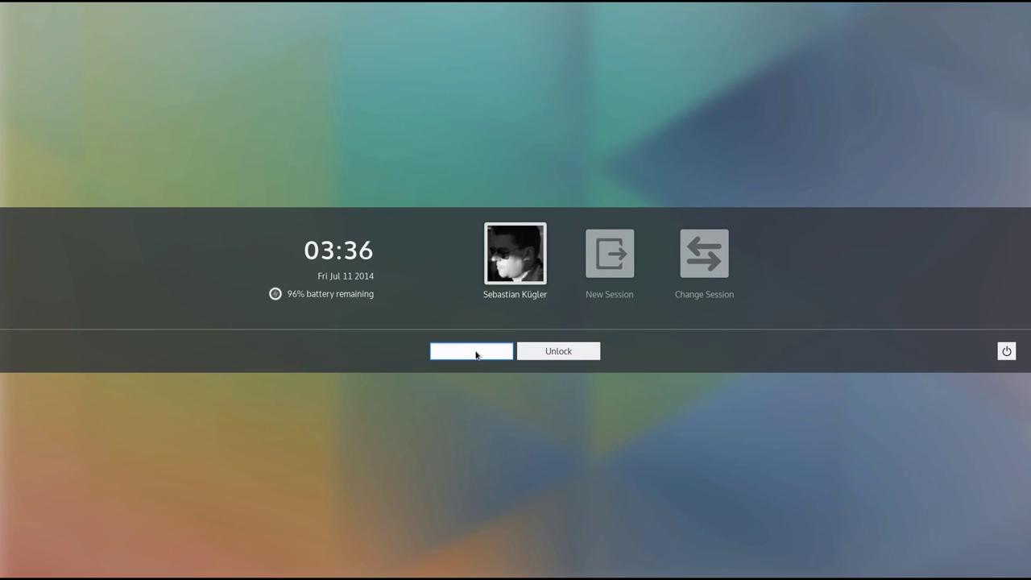
key("Return")
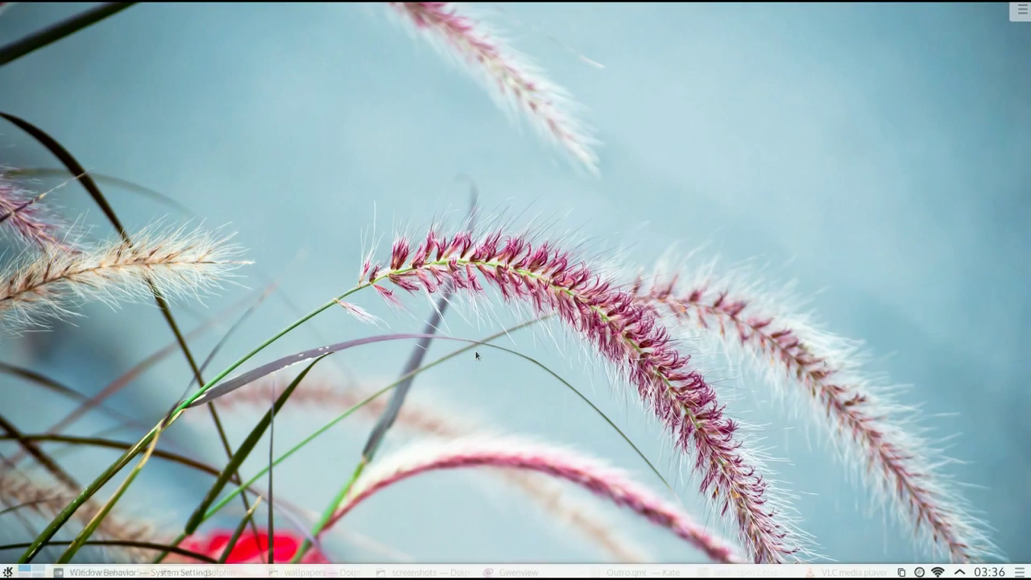
Add an Analog Clock widget to the upper-right area of the desktop and move it slightly upward
left_click(1022, 8)
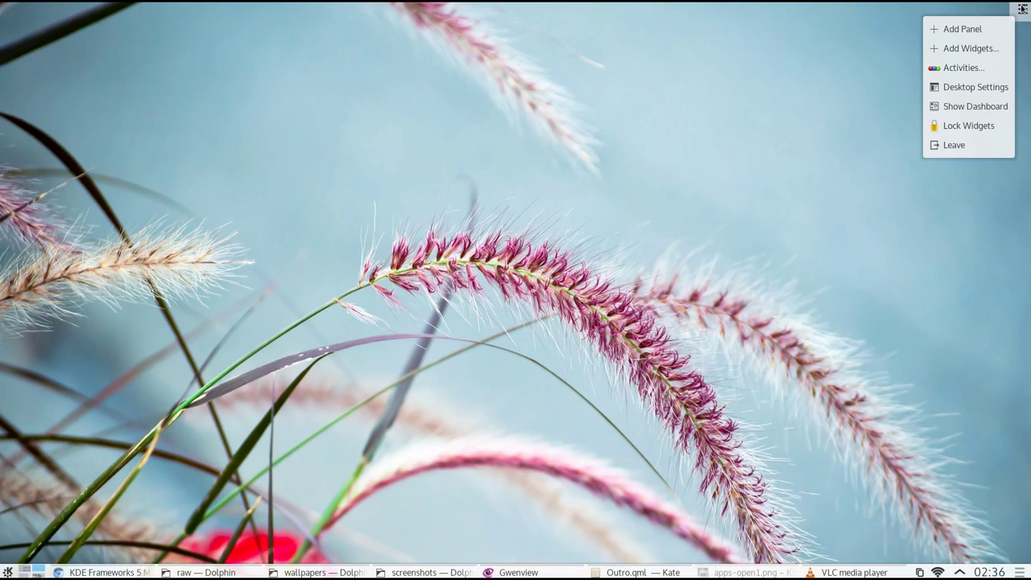
left_click(987, 49)
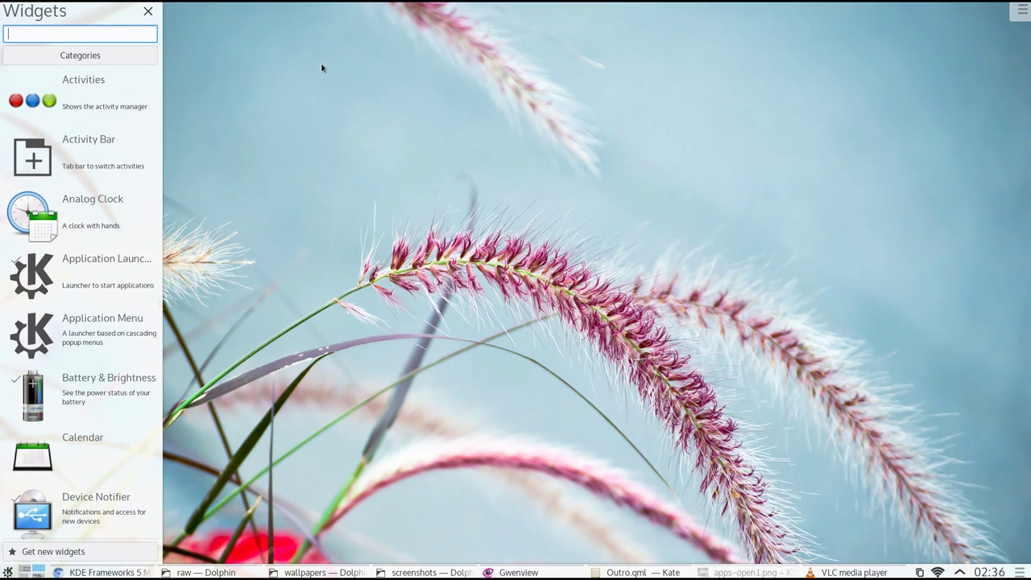
left_click_drag(90, 200, 835, 143)
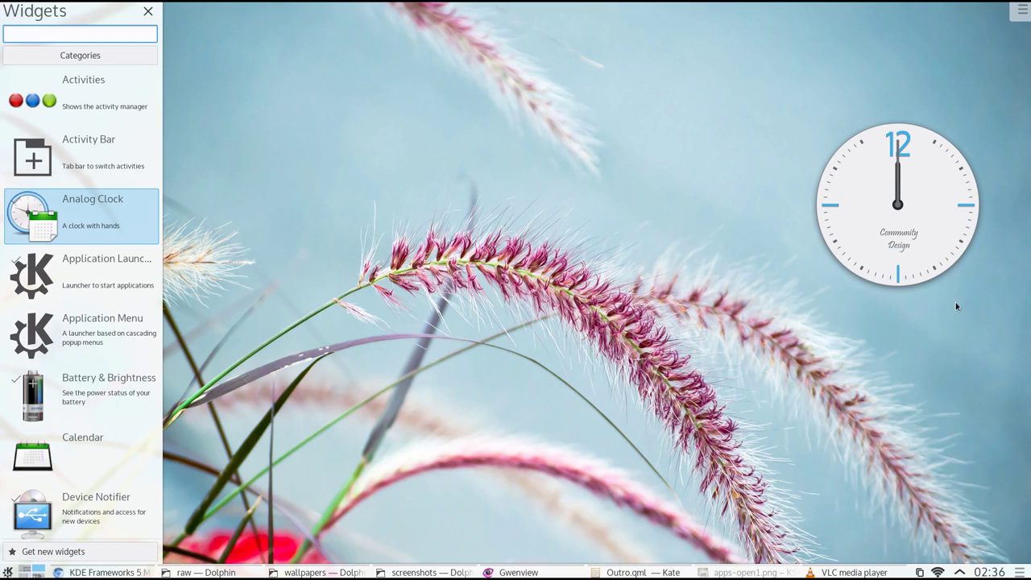
left_click_drag(989, 238, 978, 166)
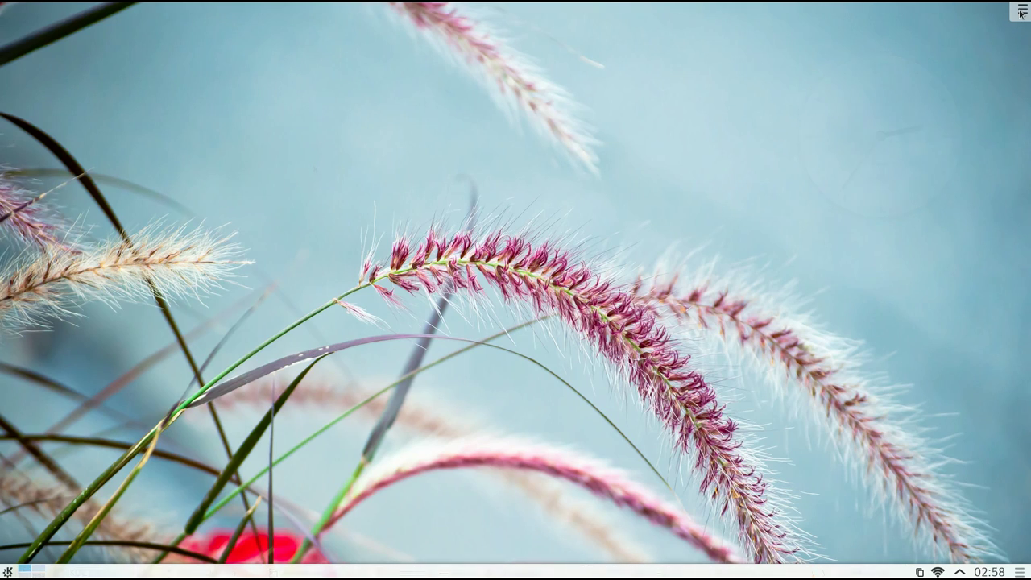
Change the desktop layout to Folder in the desktop settings and accept the change
left_click(1020, 11)
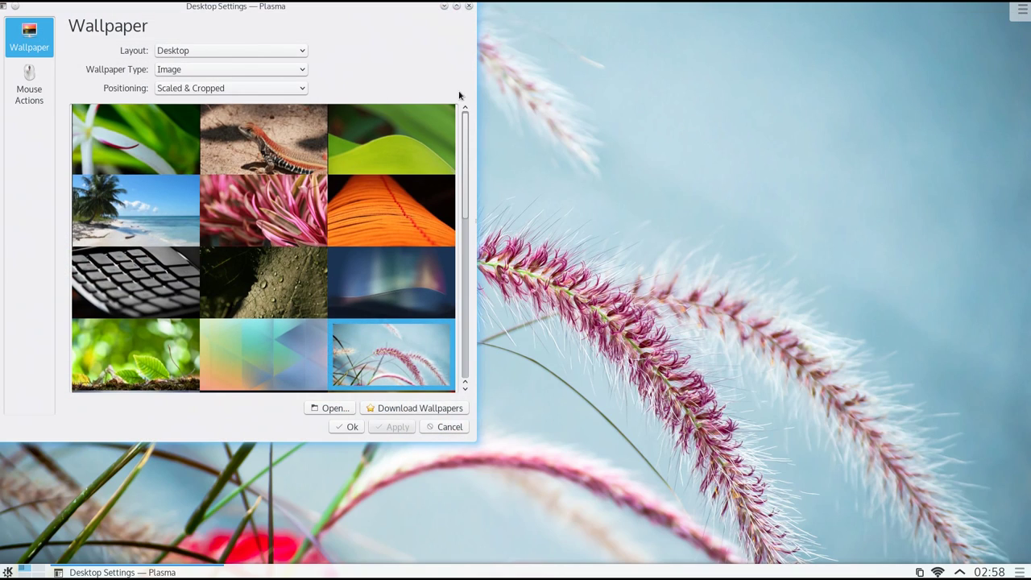
left_click(274, 52)
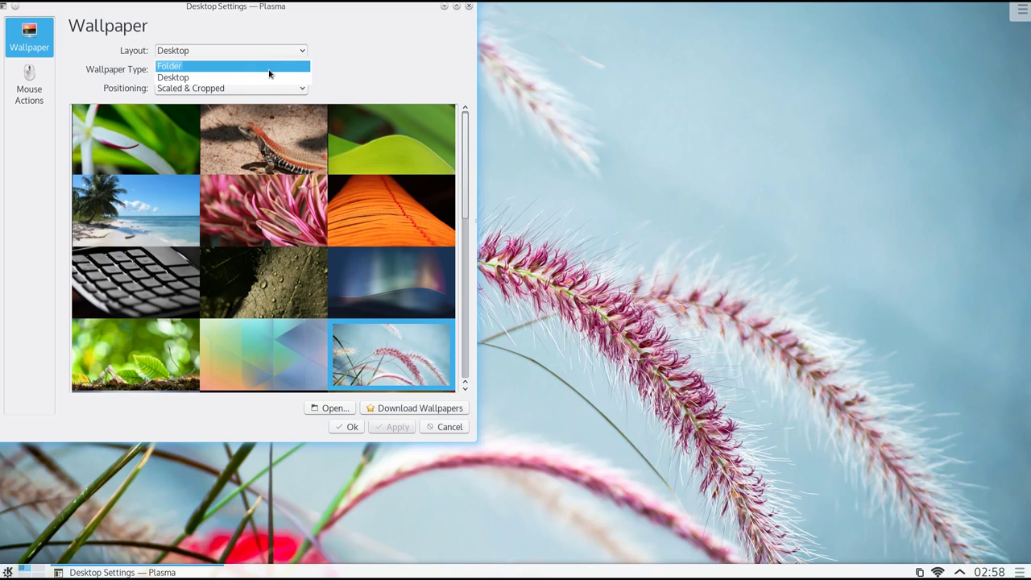
left_click(268, 68)
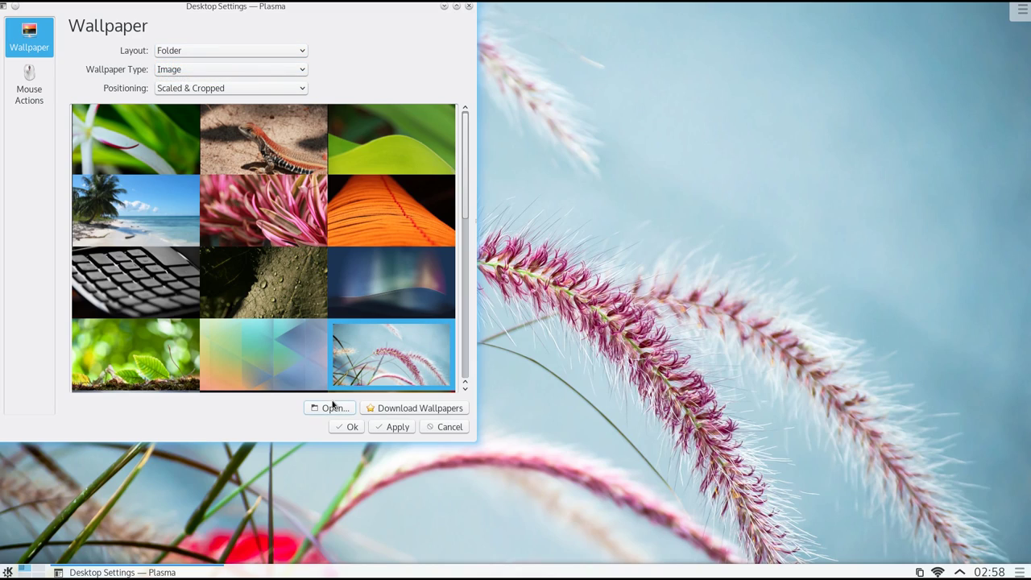
left_click(342, 430)
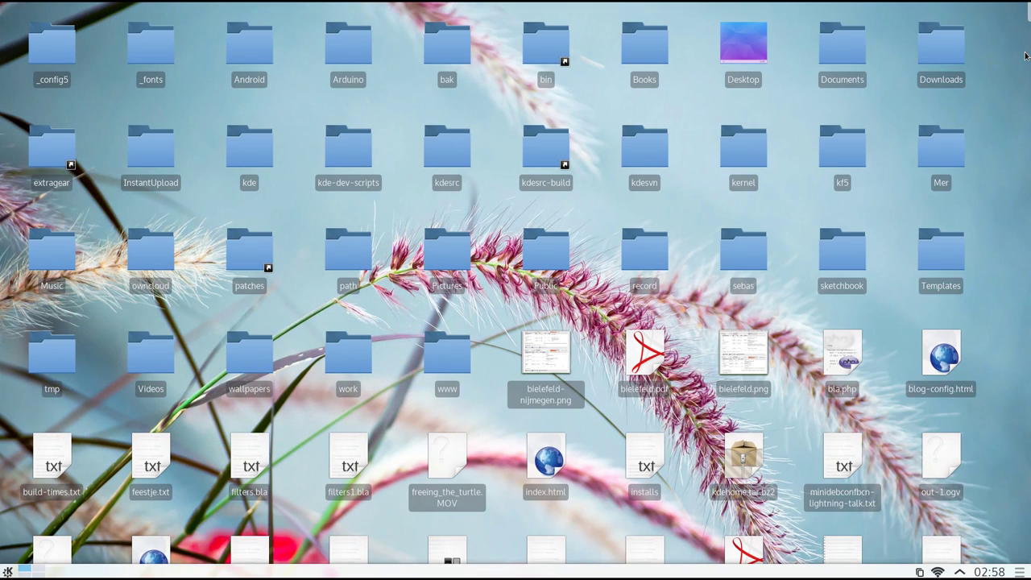
Open the folder settings and set the desktop's location to a specified folder
mouse_move(1020, 20)
left_click(1021, 12)
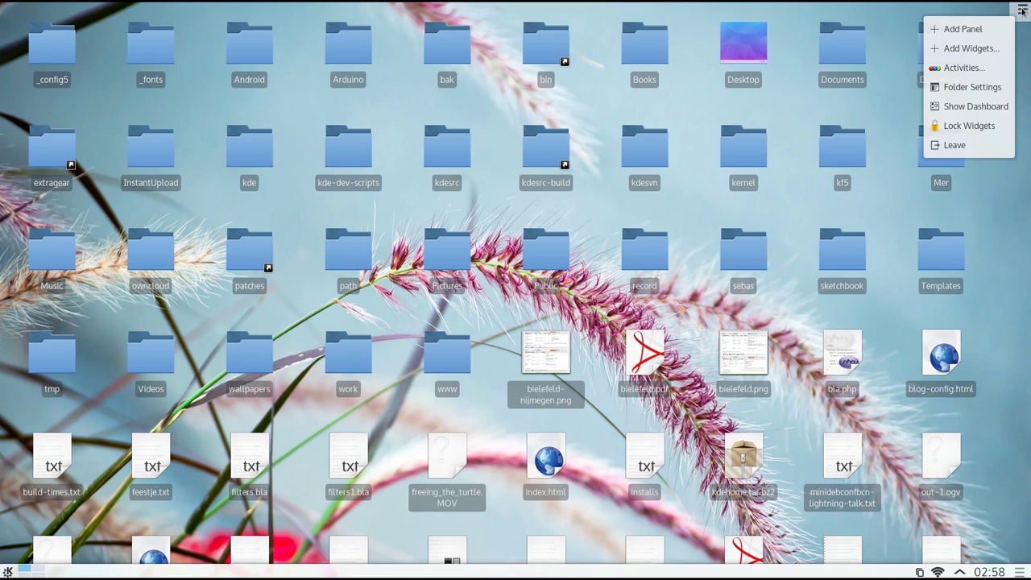
left_click(983, 93)
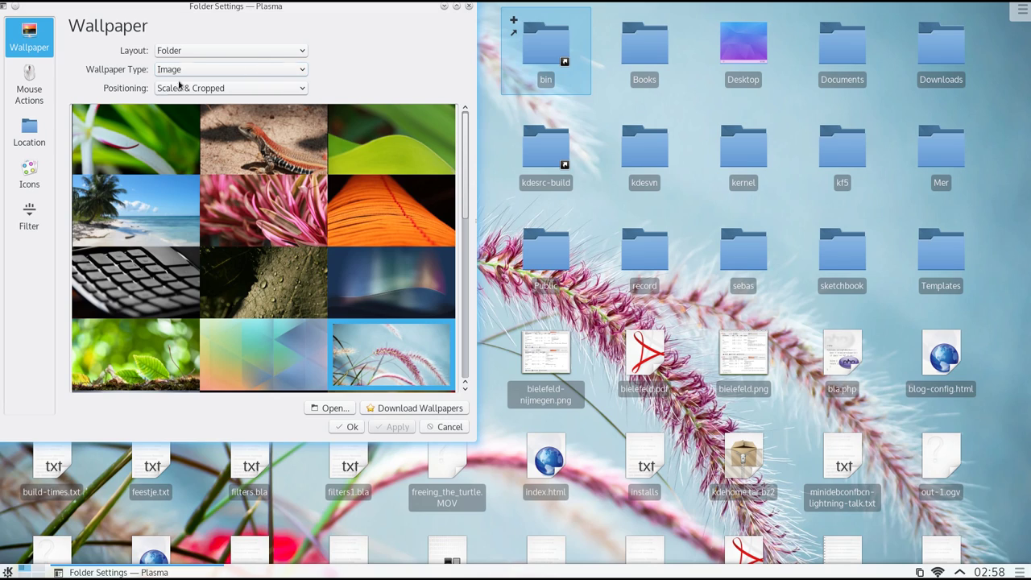
left_click(29, 135)
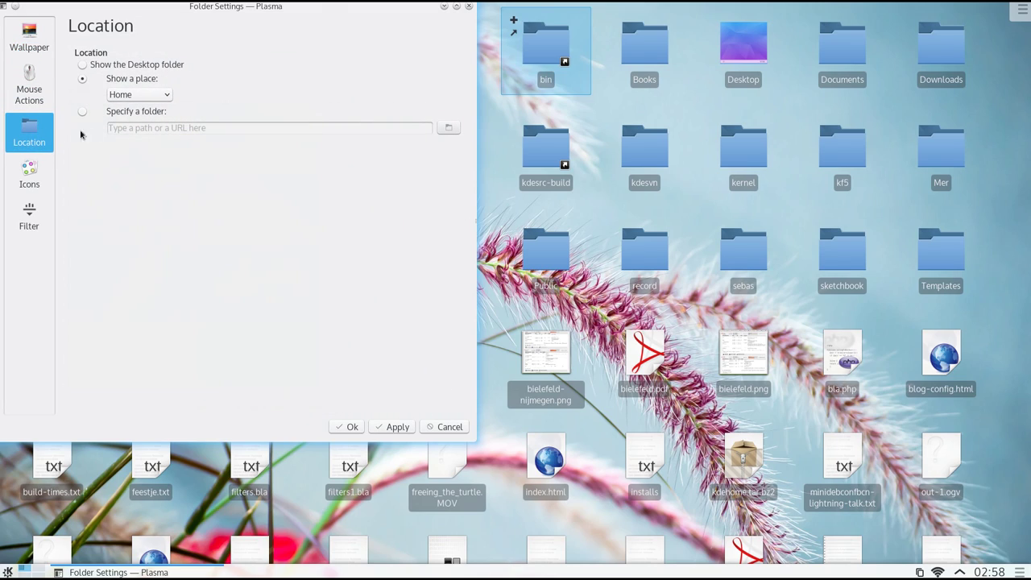
left_click(82, 111)
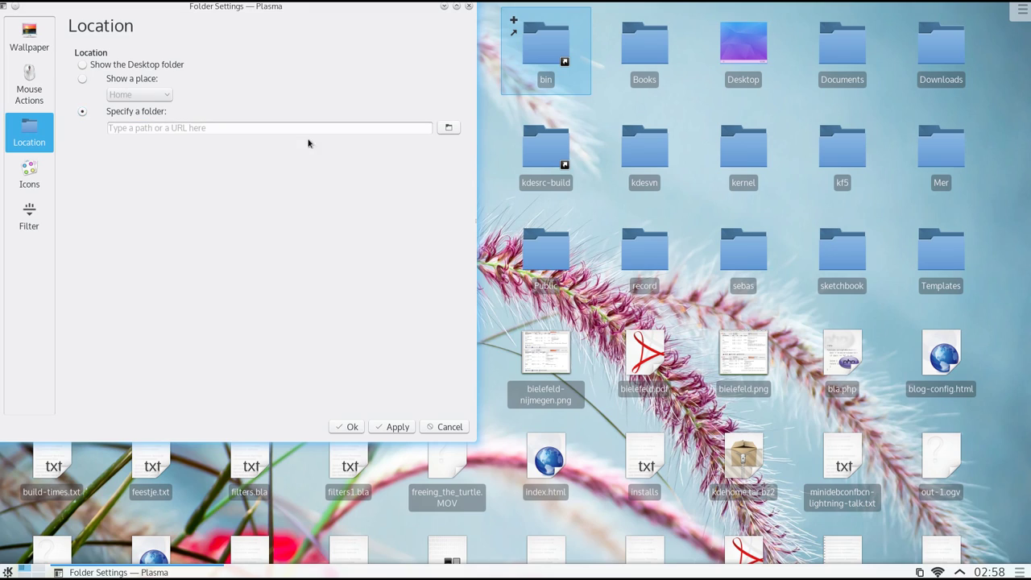
Choose the owncloud folder in the home directory as the desktop's location and accept the settings
left_click(450, 128)
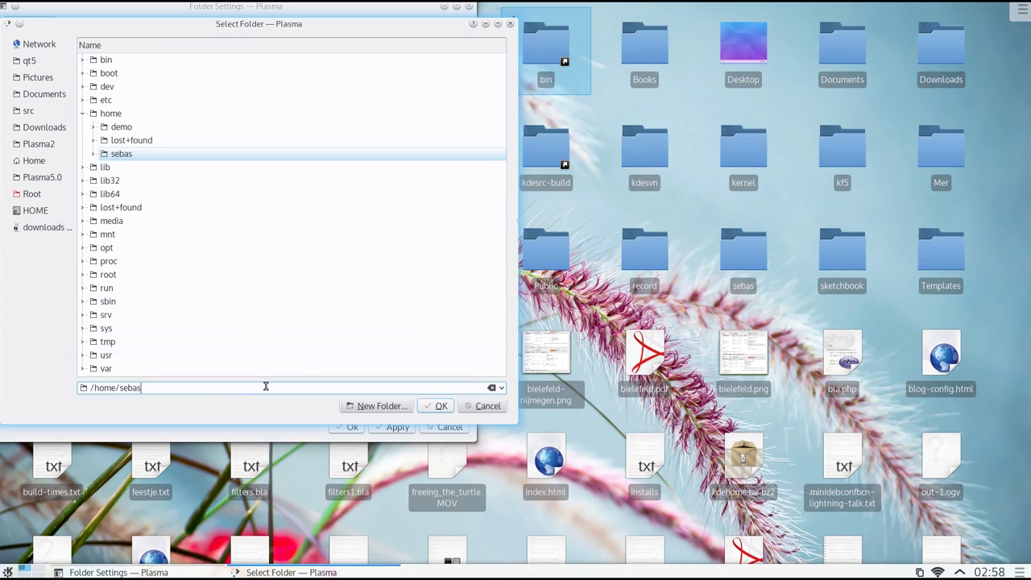
type("/own")
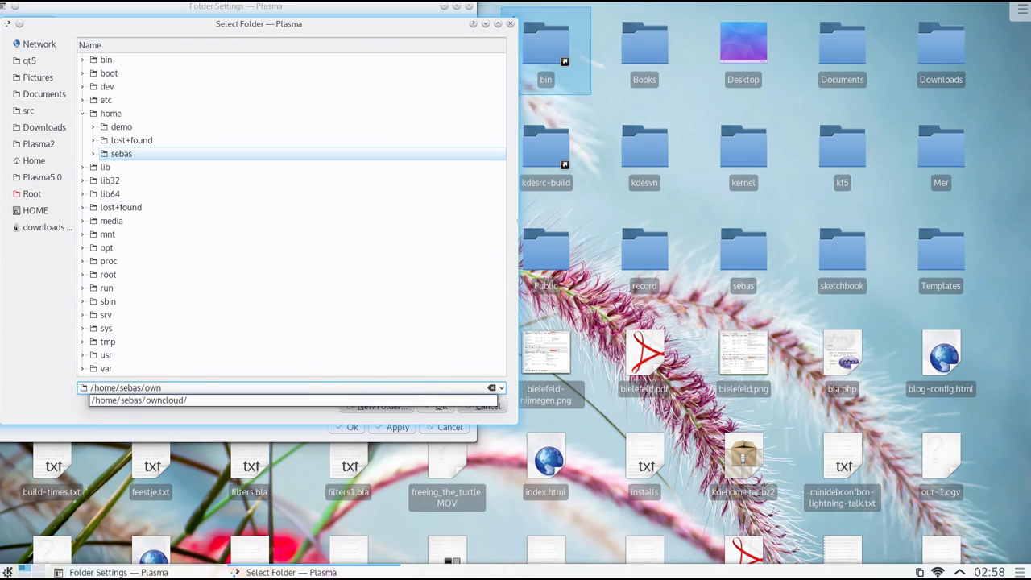
key("Down")
key("Return")
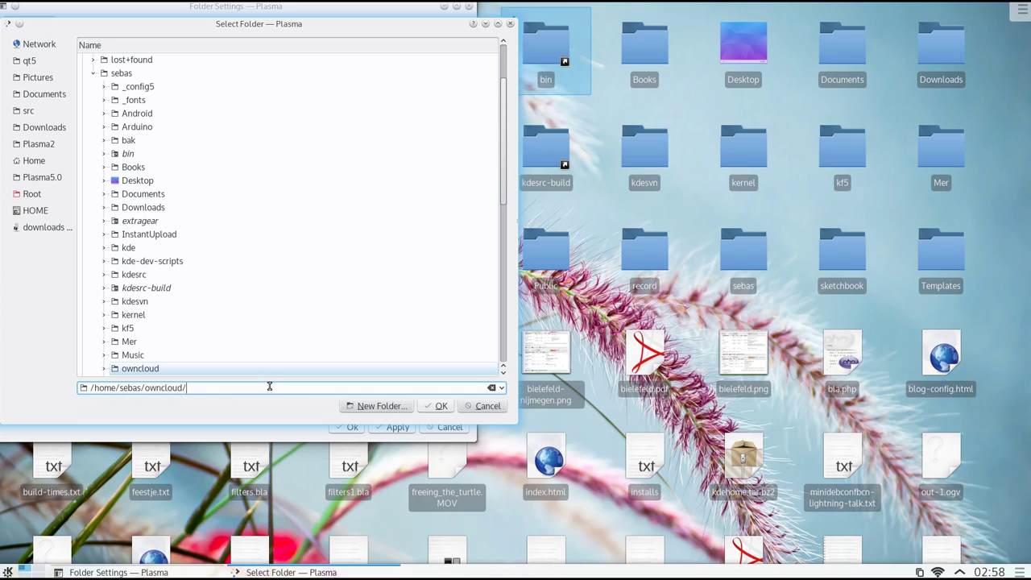
left_click(438, 406)
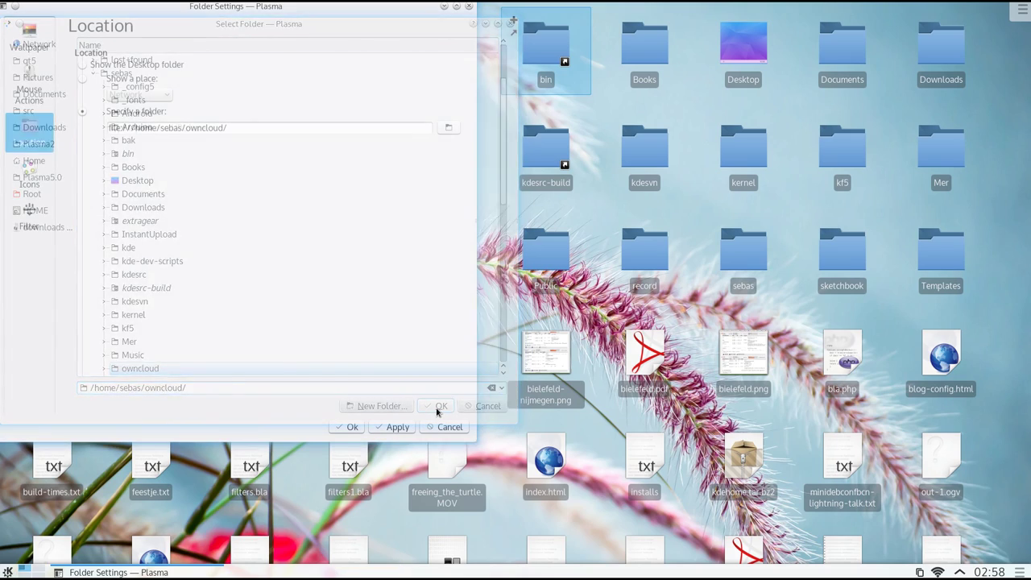
left_click(351, 428)
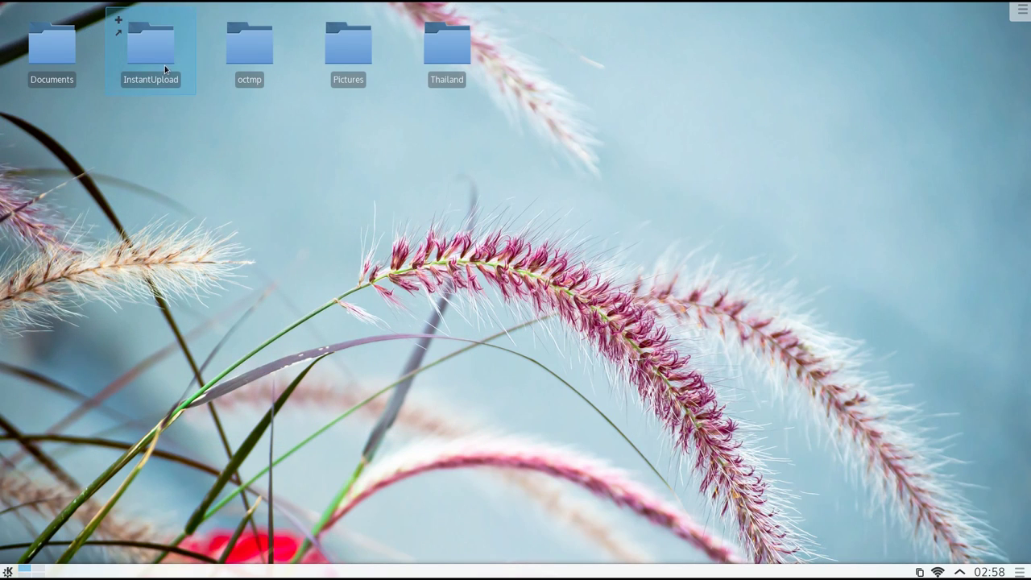
Preview the contents of the InstantUpload and Documents folders in pop-ups on the desktop
left_click(119, 33)
scroll(165, 69, "down", 2)
scroll(249, 112, "up", 2)
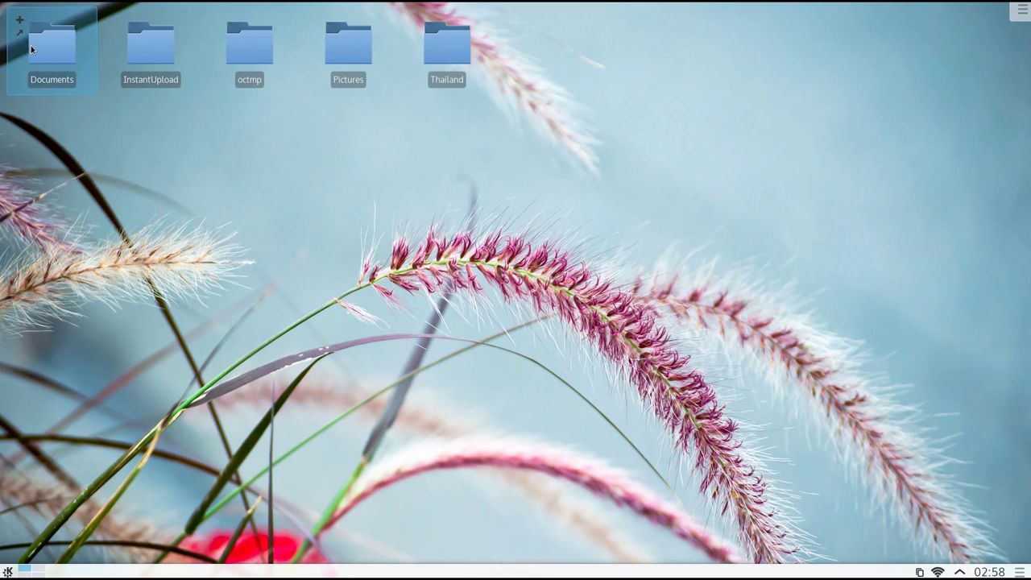
left_click(25, 36)
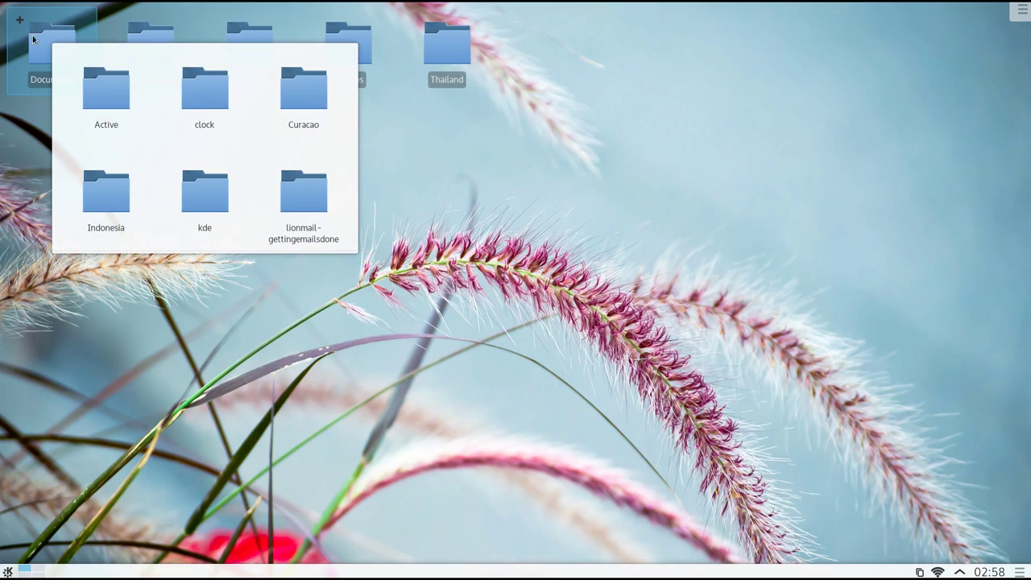
Preview the contents of several subfolders, including Plasma2, in nested pop-ups of the Documents folder
mouse_move(141, 115)
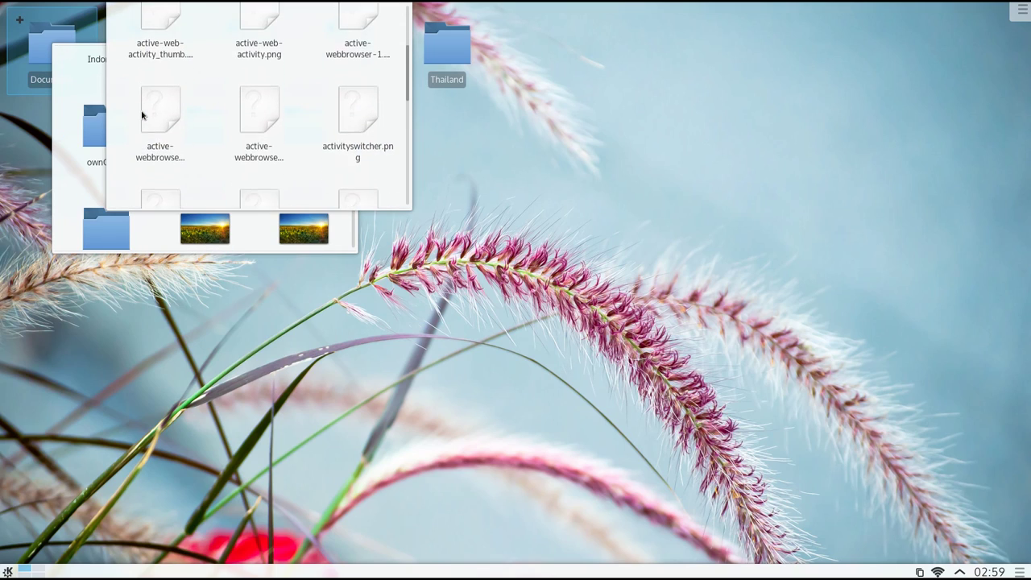
scroll(277, 77, "down", 5)
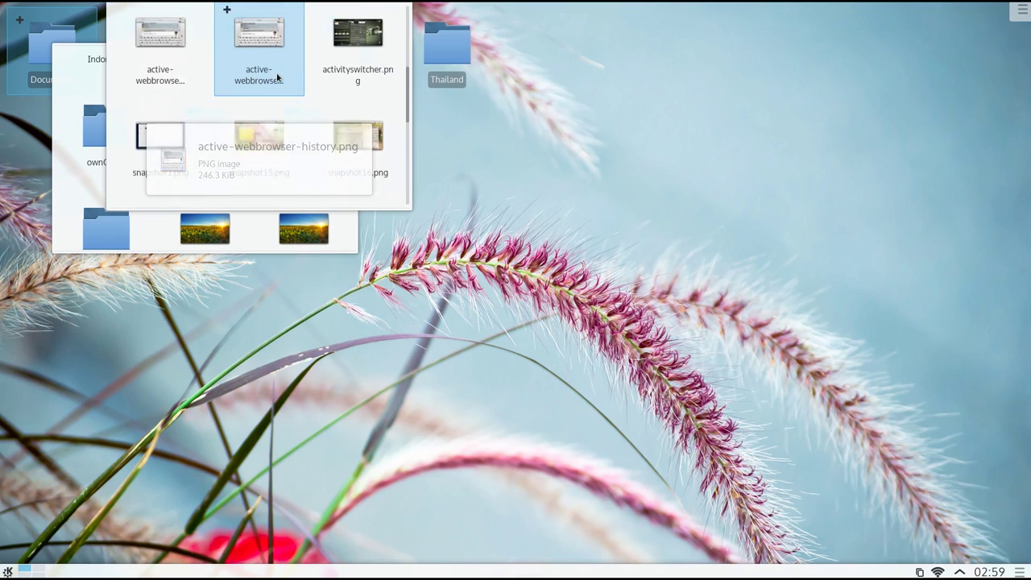
scroll(277, 80, "up", 2)
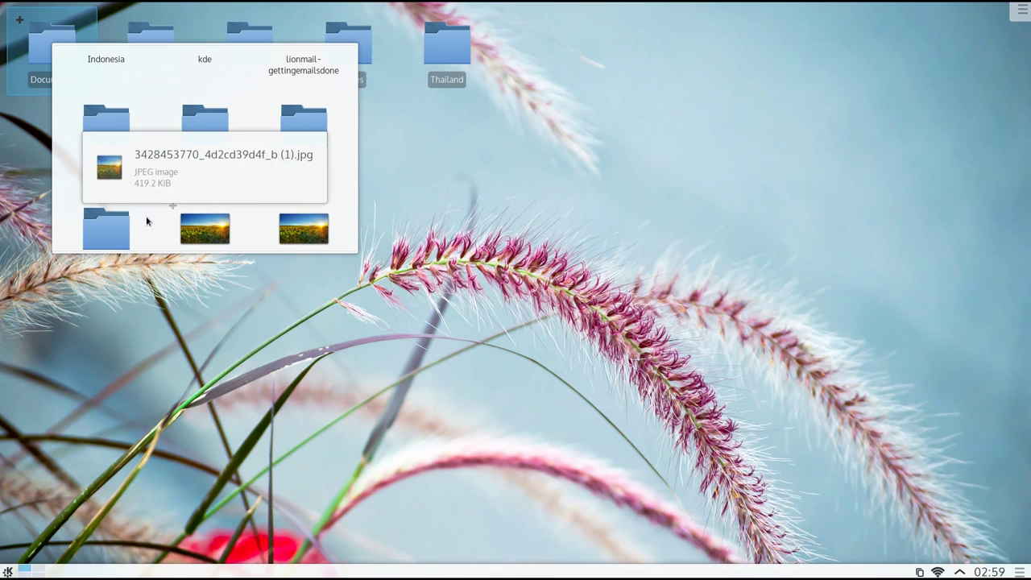
mouse_move(118, 218)
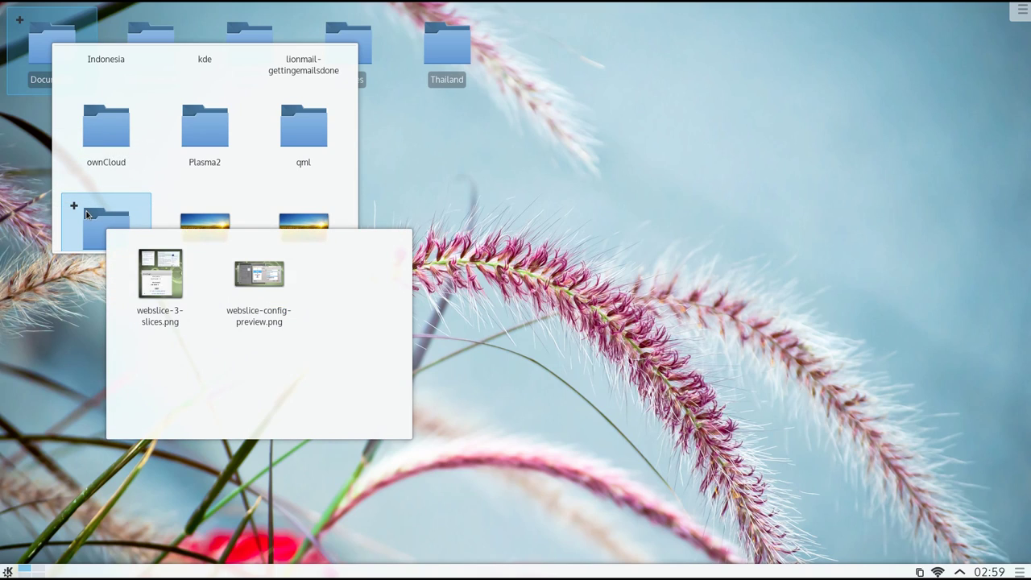
mouse_move(233, 133)
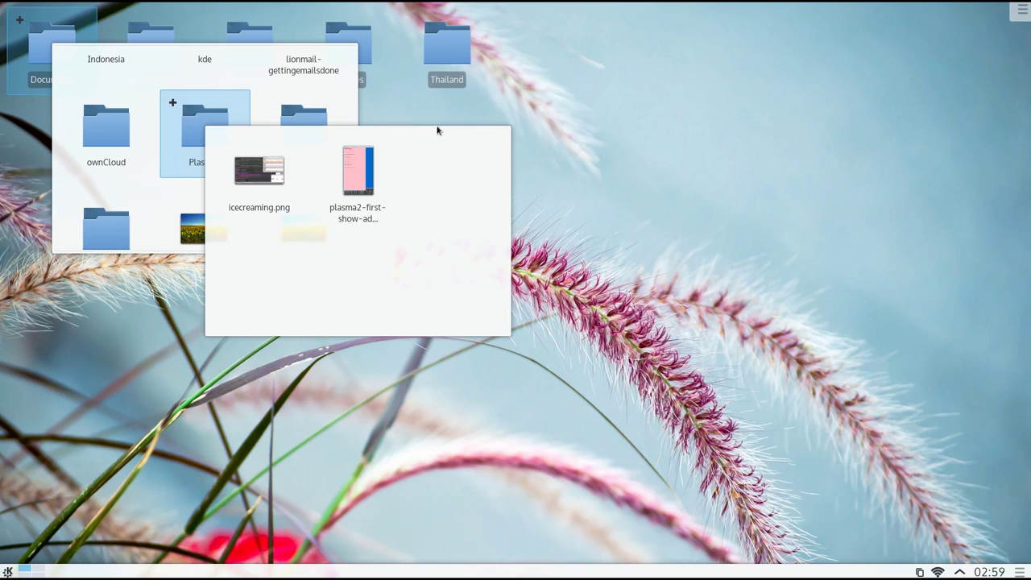
Search the widgets for "cal", add the Calendar widget to the desktop and move it to the free area beside the folder icons
left_click(1021, 16)
left_click(988, 54)
type("cal")
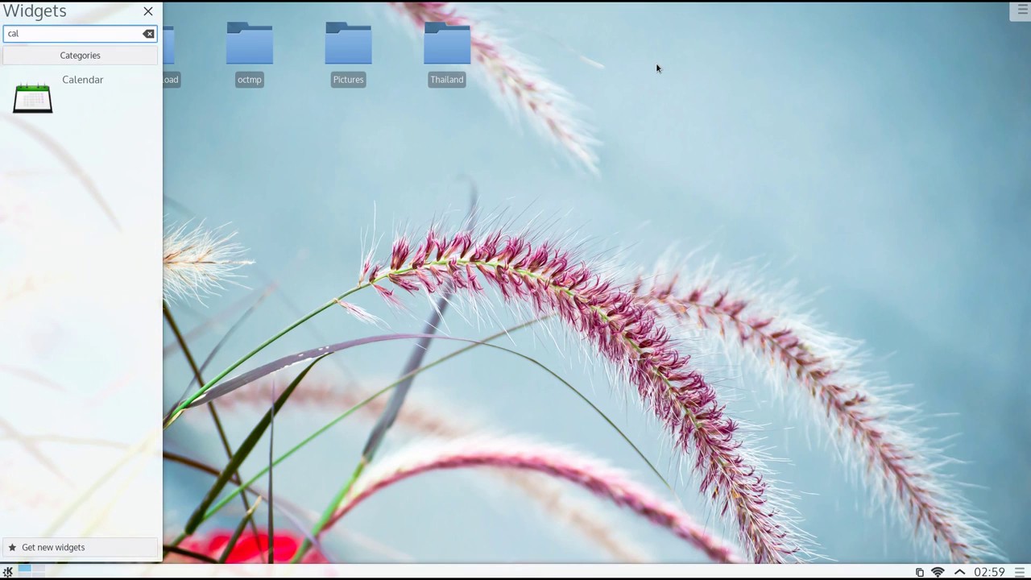
left_click_drag(96, 99, 559, 204)
left_click(615, 156)
left_click_drag(603, 165, 841, 30)
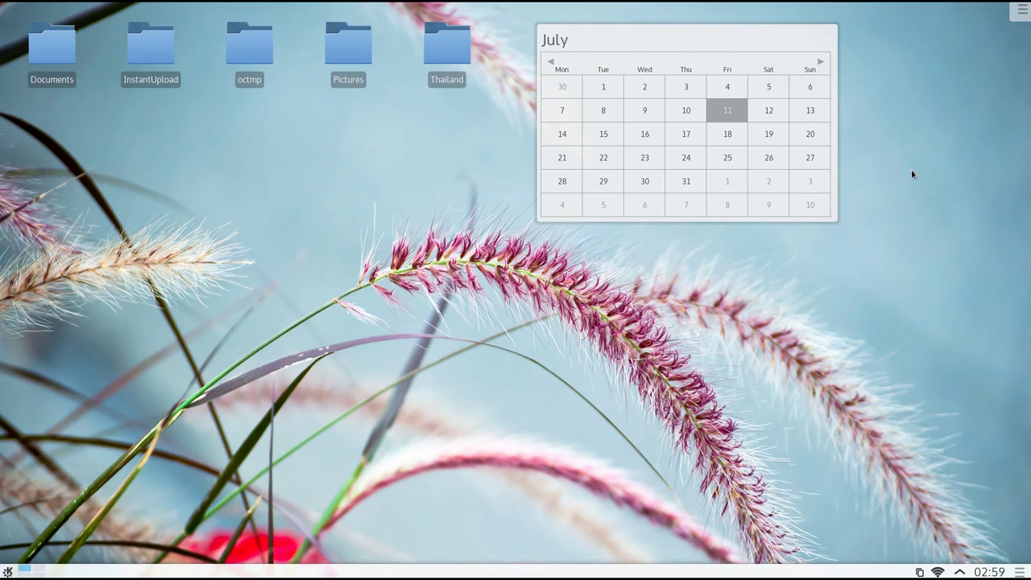
left_click_drag(848, 140, 987, 137)
key("ctrl+F12")
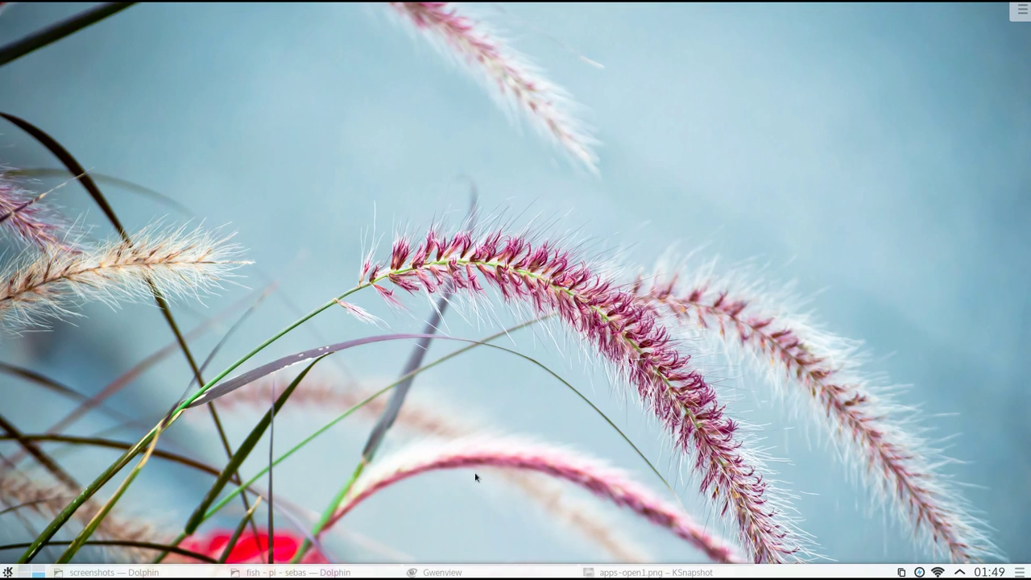
Open the desktop settings and apply the dark blue aurora wallpaper, followed by the white flower wallpaper
right_click(387, 177)
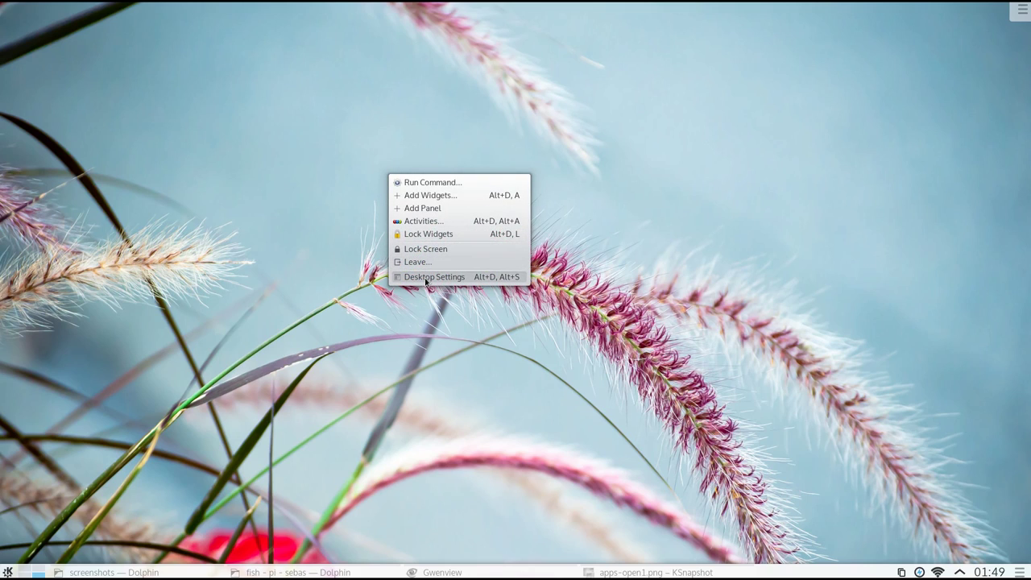
left_click(426, 277)
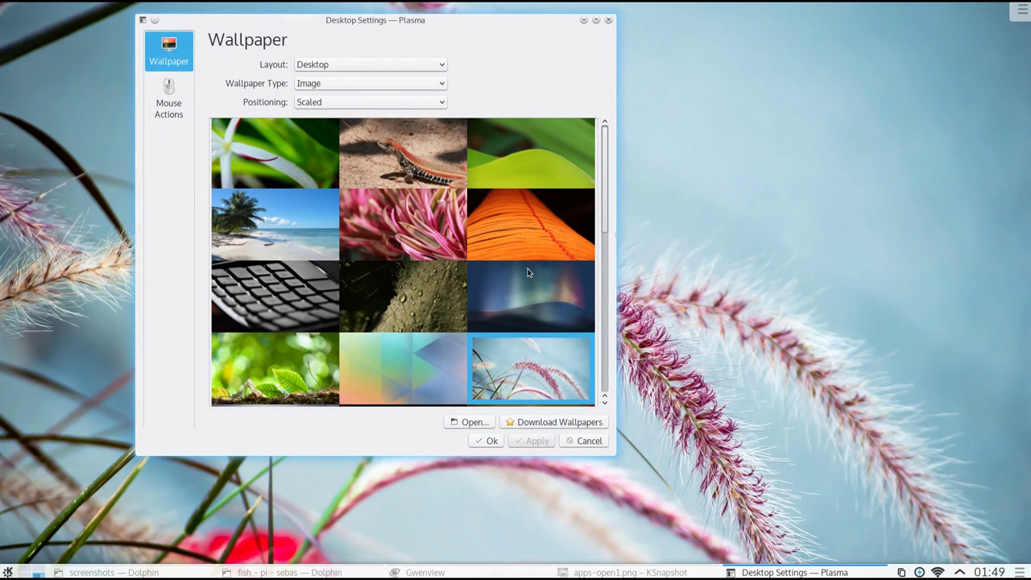
left_click(524, 292)
left_click(529, 440)
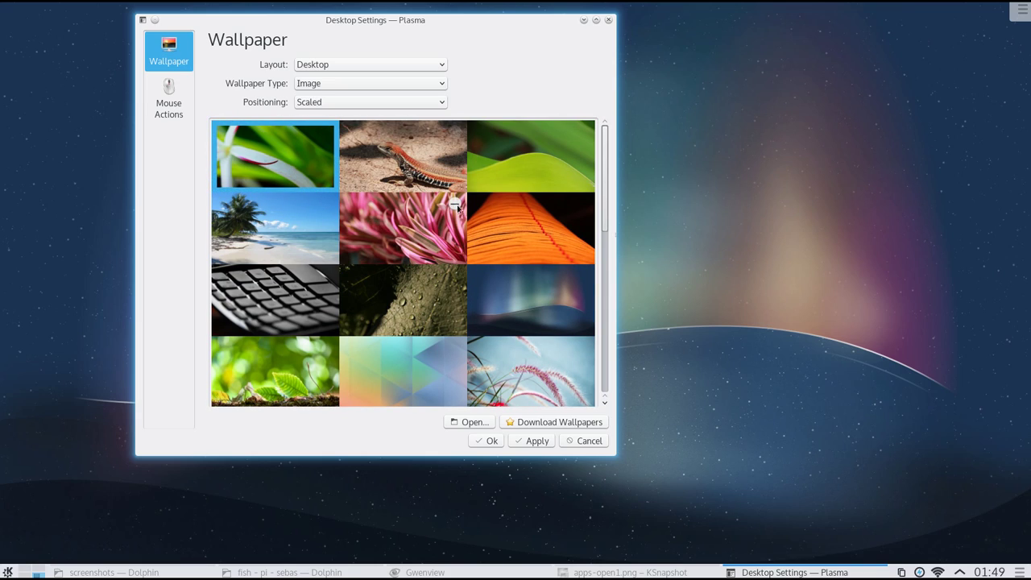
left_click(536, 442)
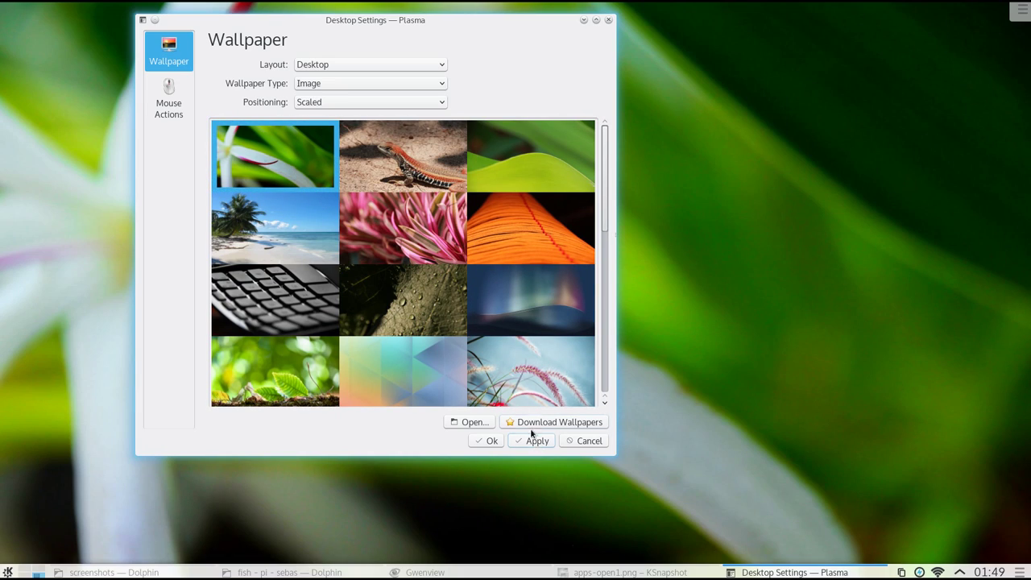
Try the Scaled, Keep Proportions positioning for the wallpaper, and set the positioning to Scaled & Cropped
left_click(381, 103)
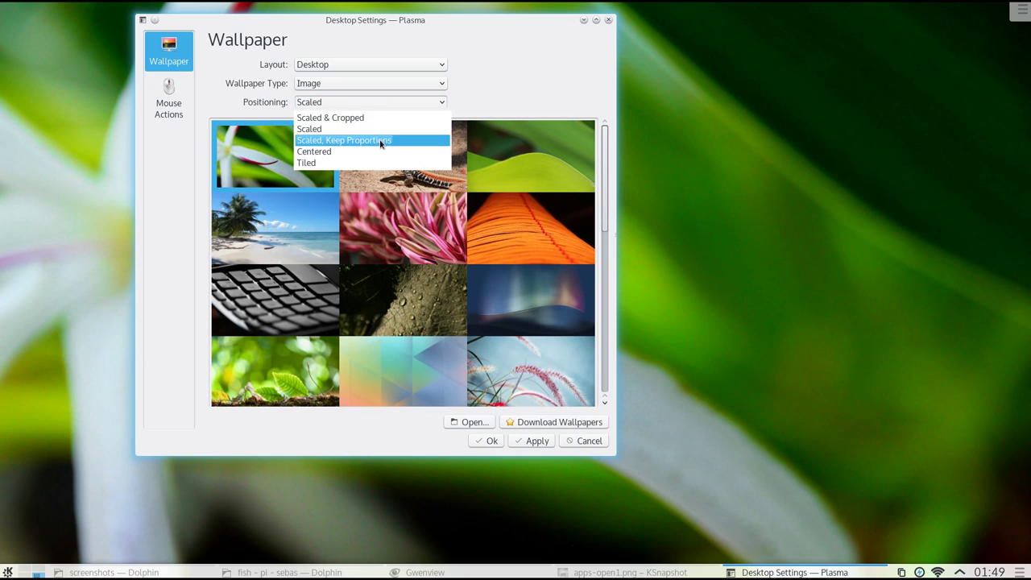
left_click(380, 141)
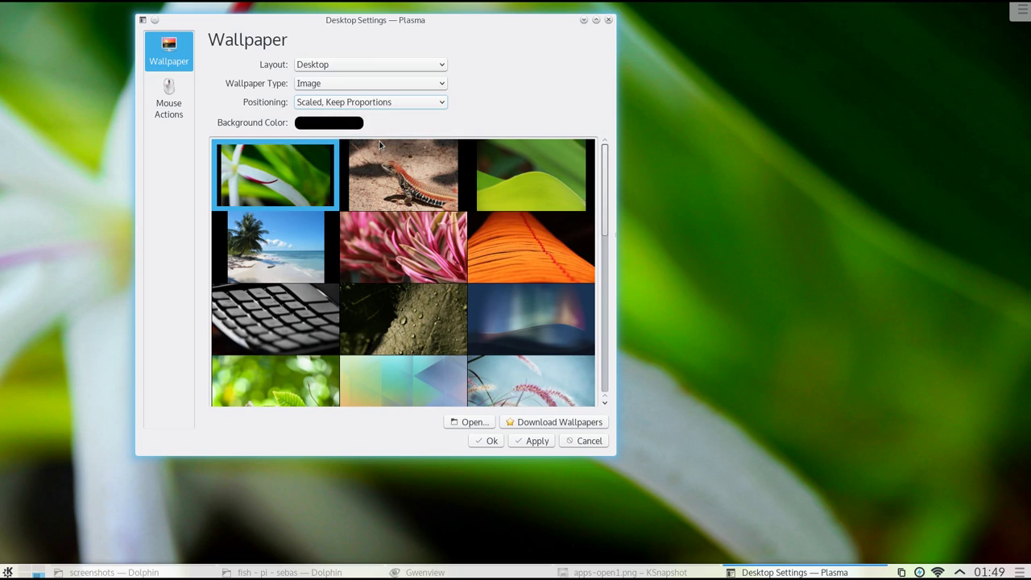
left_click(389, 103)
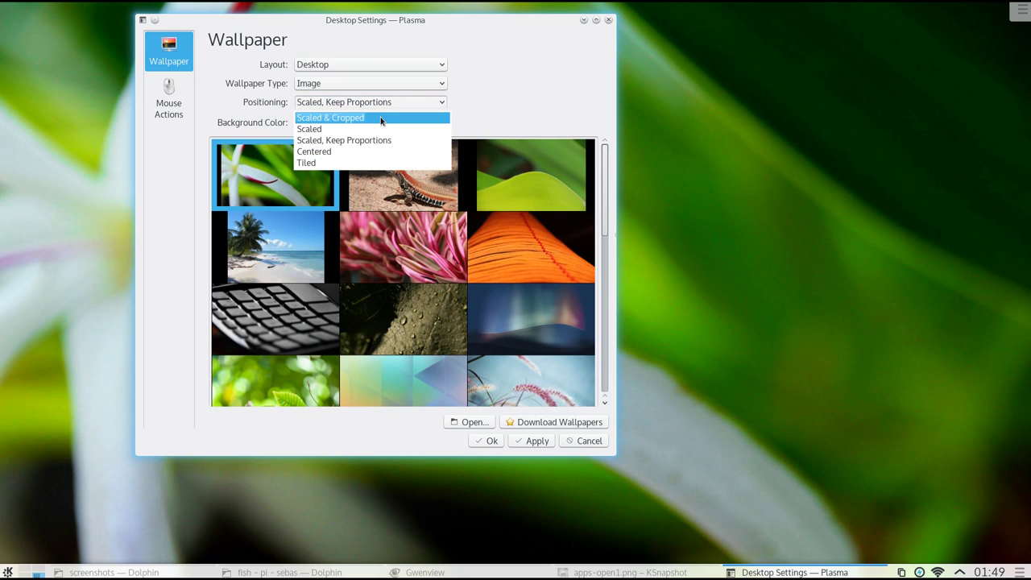
left_click(381, 119)
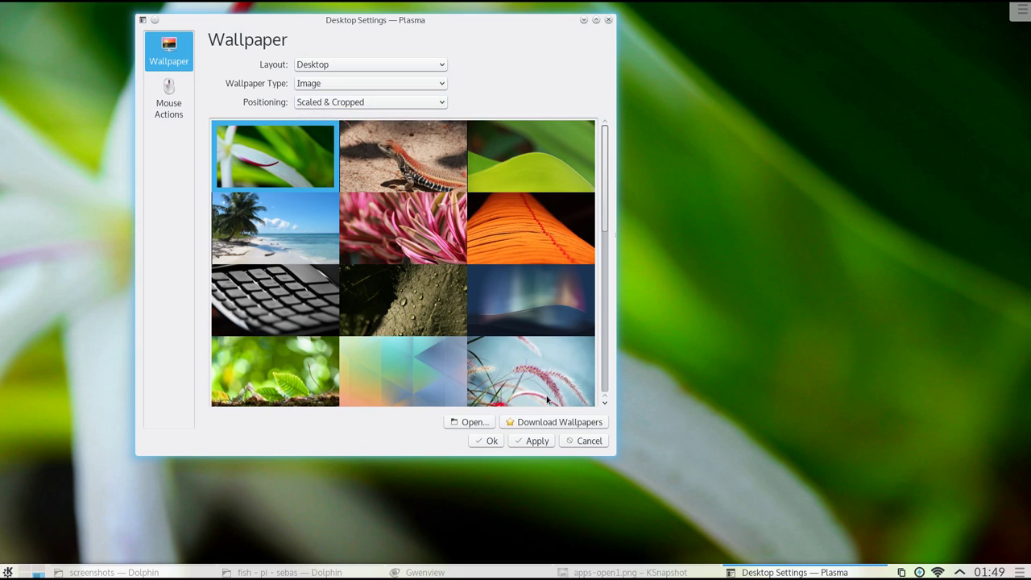
Apply the wallpaper with green leaves on mossy ground and accept the desktop settings
left_click(319, 362)
left_click(529, 442)
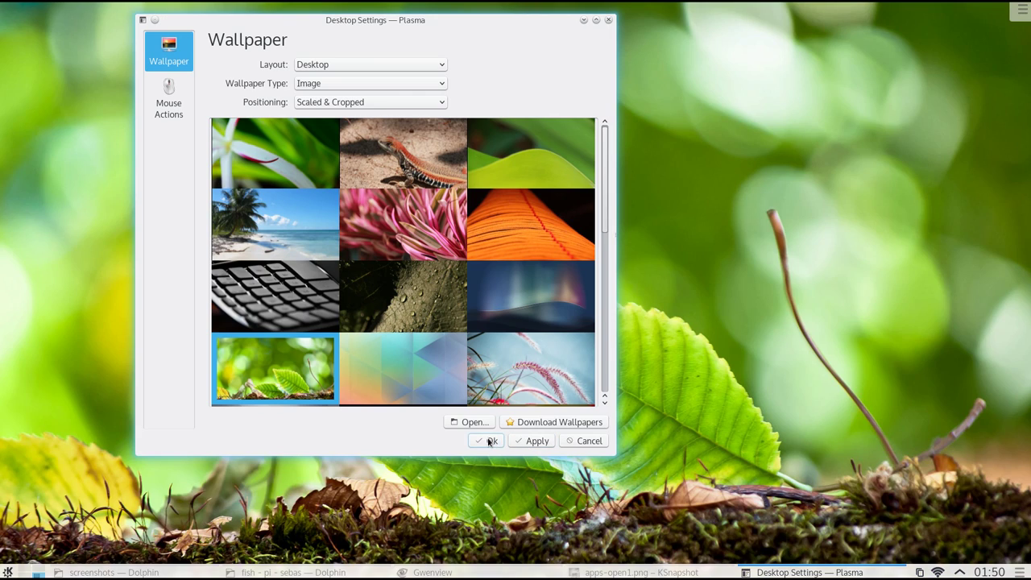
left_click(490, 442)
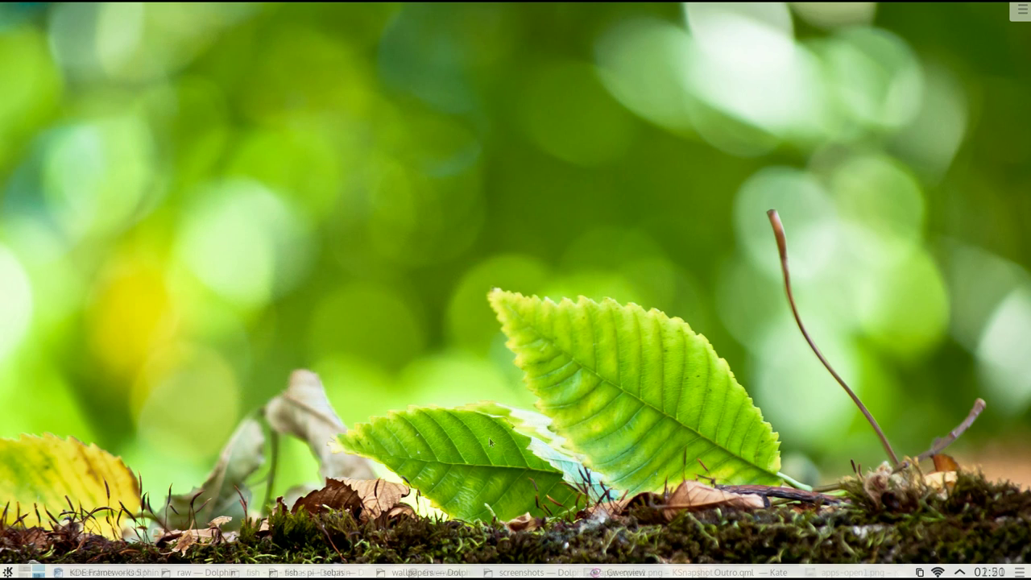
Open Workspace Theme in System Settings and apply the Breeze Dark desktop theme
key("alt+F1")
mouse_move(137, 453)
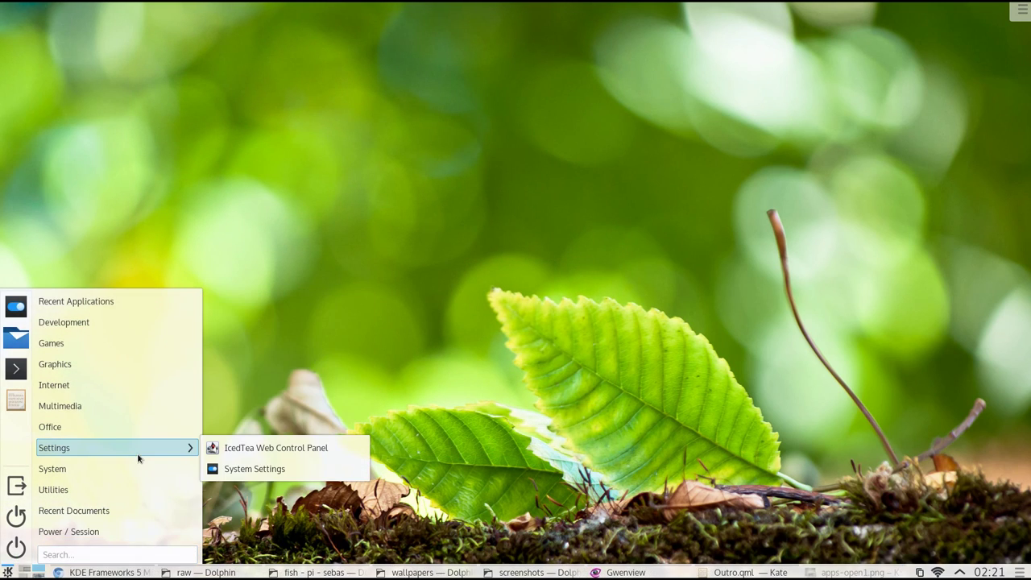
left_click(254, 469)
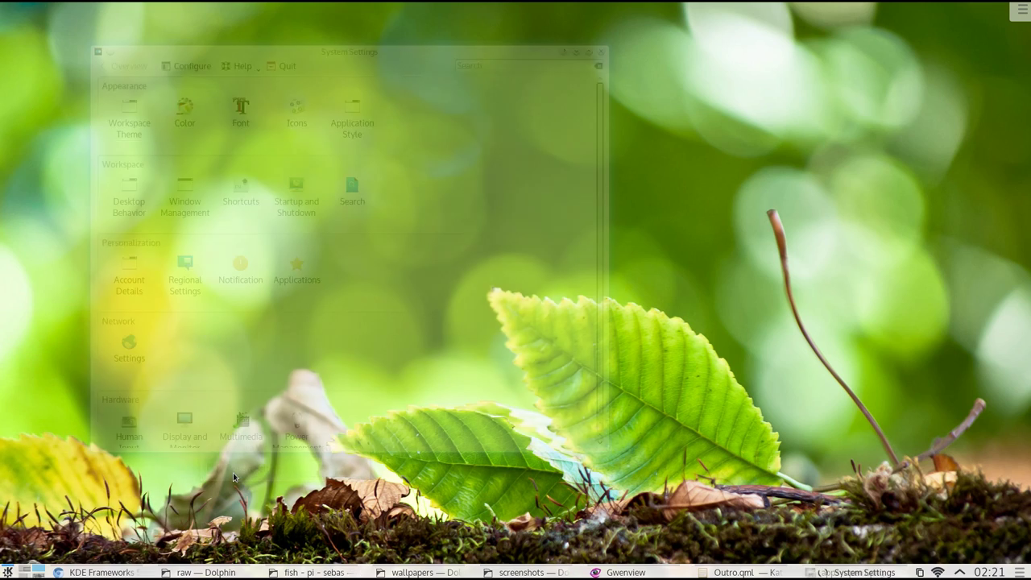
left_click(134, 130)
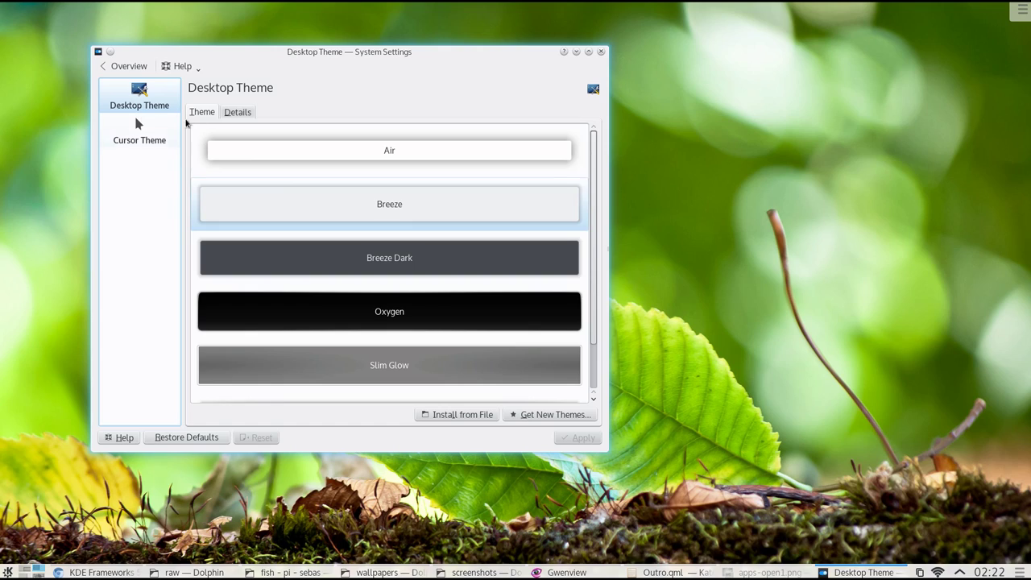
left_click(342, 246)
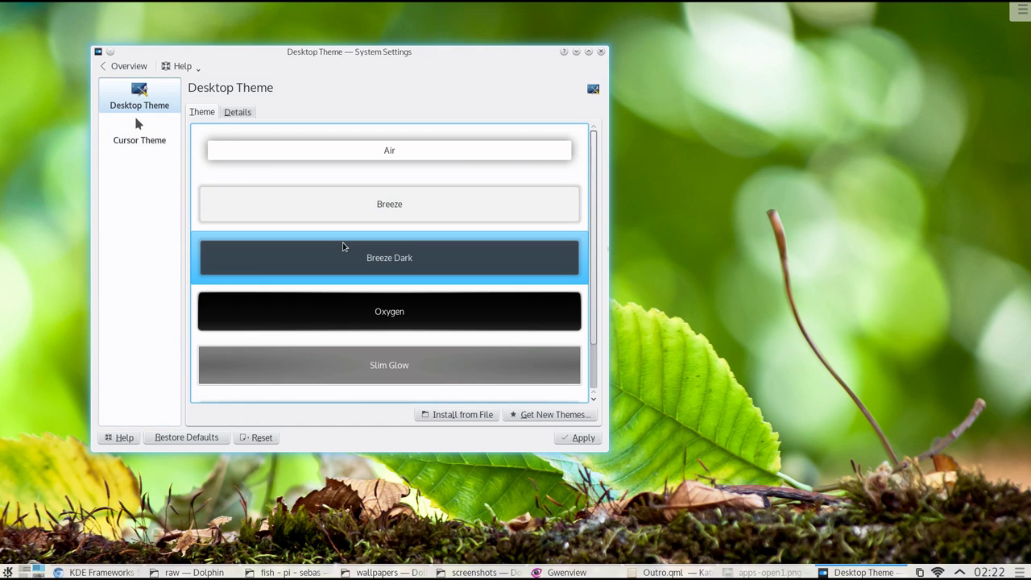
left_click(562, 437)
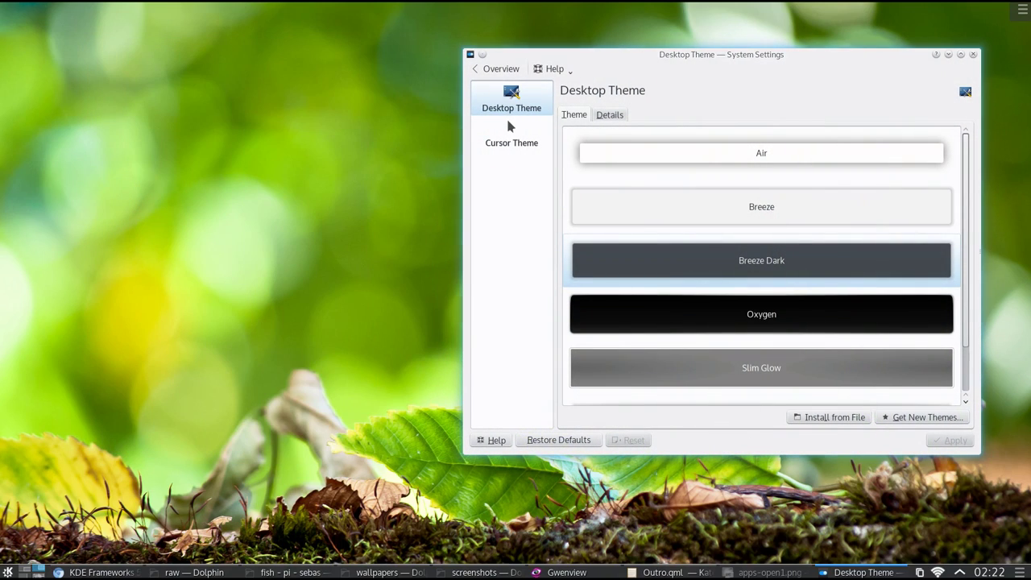
Open and close the application launcher and the clock's calendar pop-up to view them in the dark theme
key("super")
key("Escape")
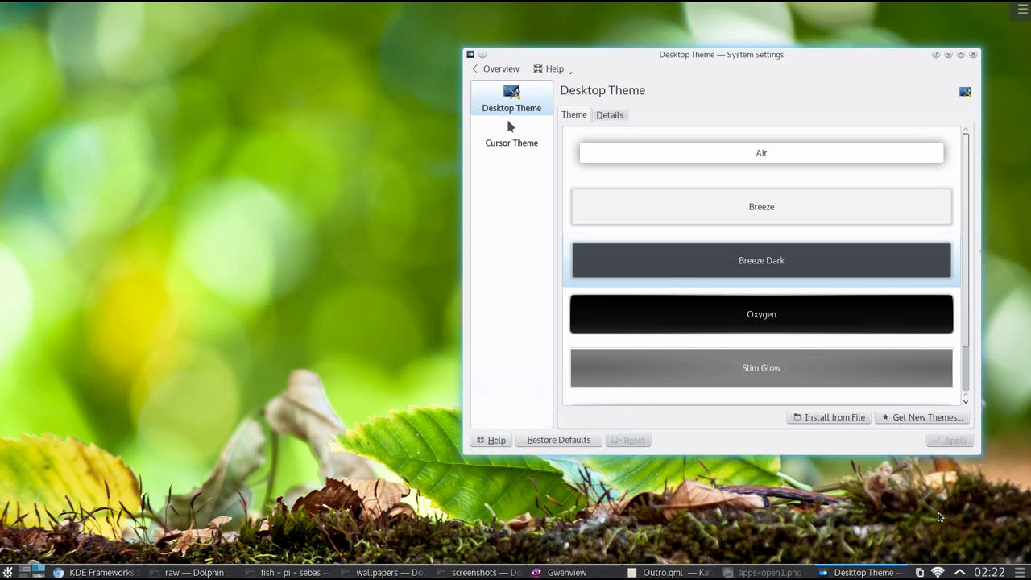
left_click(989, 572)
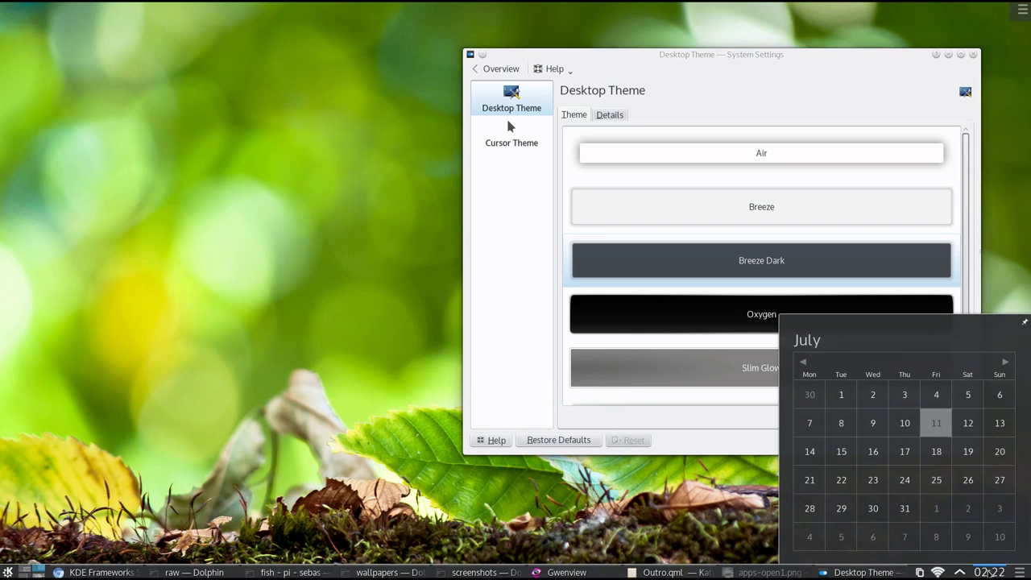
left_click(988, 573)
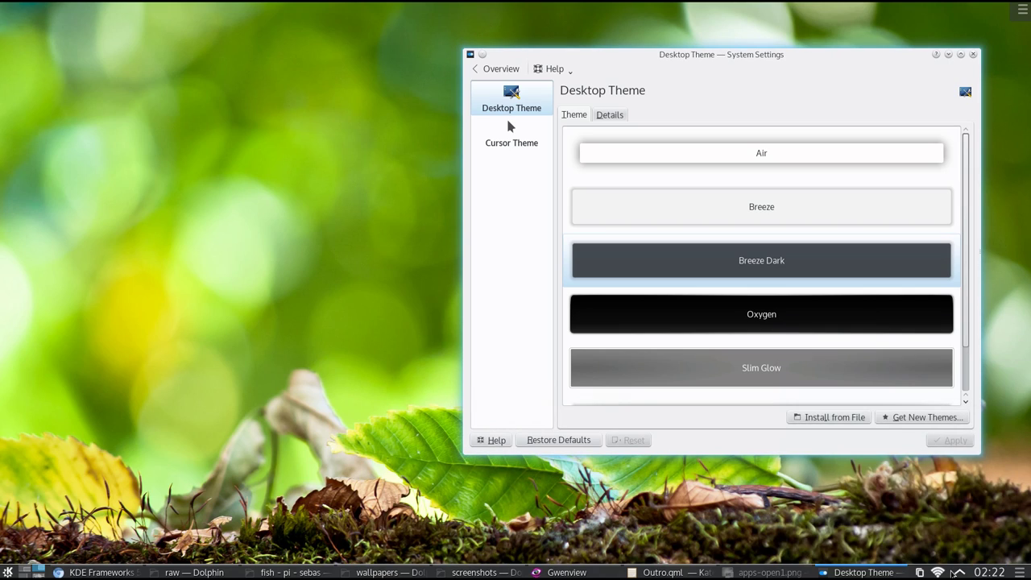
Lower the display brightness to about 70% in the Battery & Brightness settings and dismiss the pop-up
left_click(960, 572)
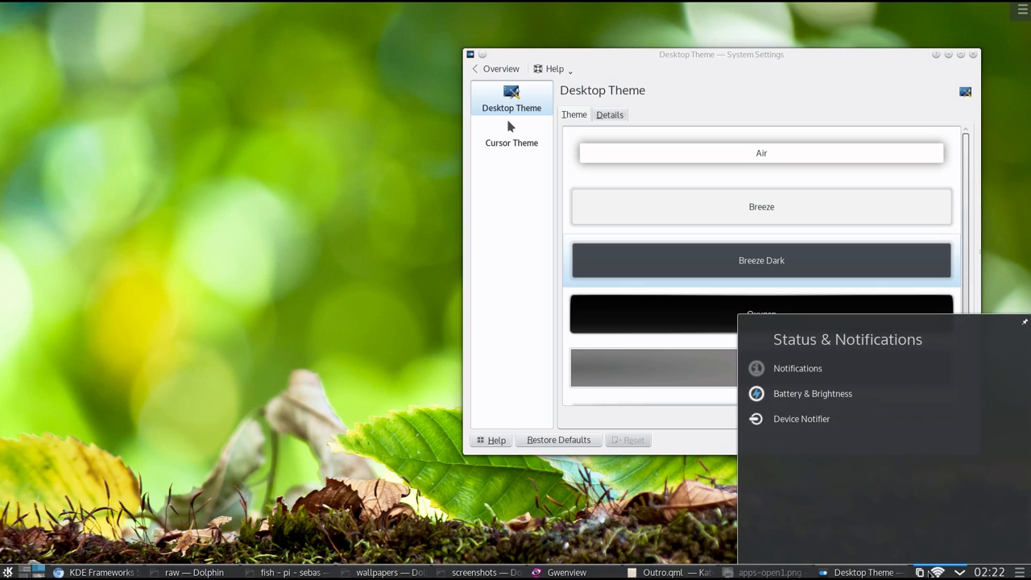
left_click(859, 399)
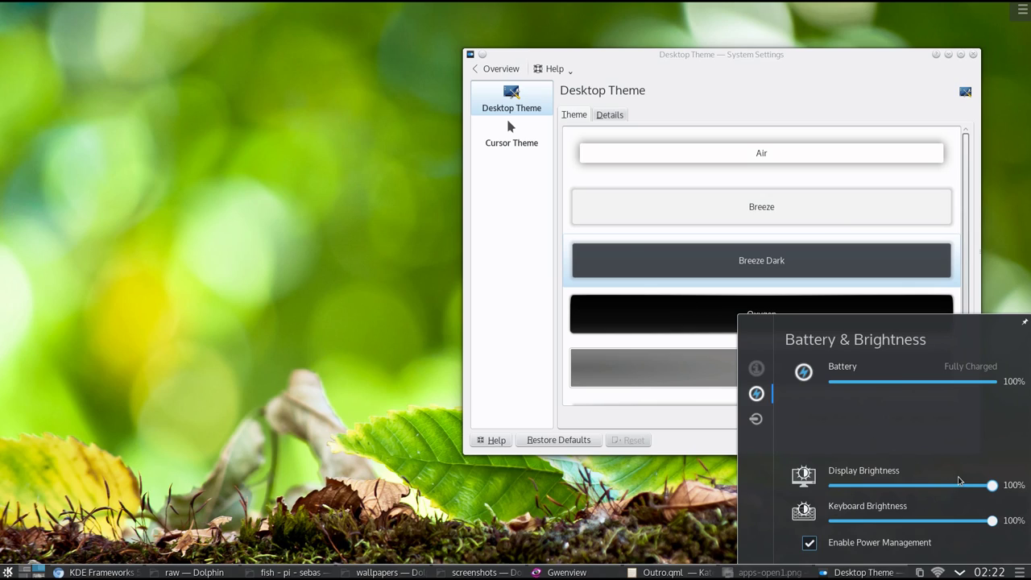
left_click_drag(991, 484, 936, 484)
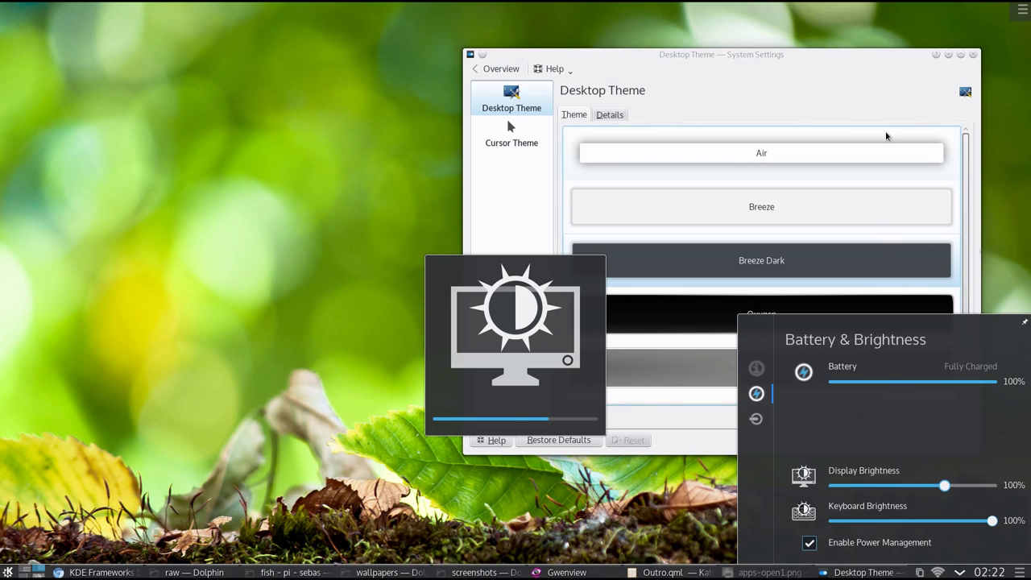
left_click(860, 114)
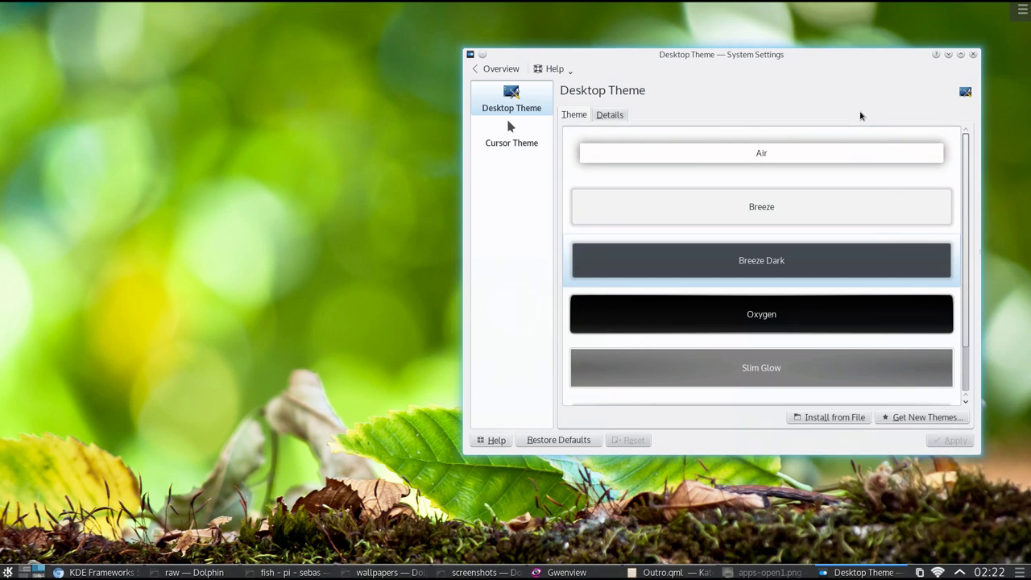
Browse the new desktop themes available online, order them by rating and install the Diamond theme
scroll(869, 329, "down", 1)
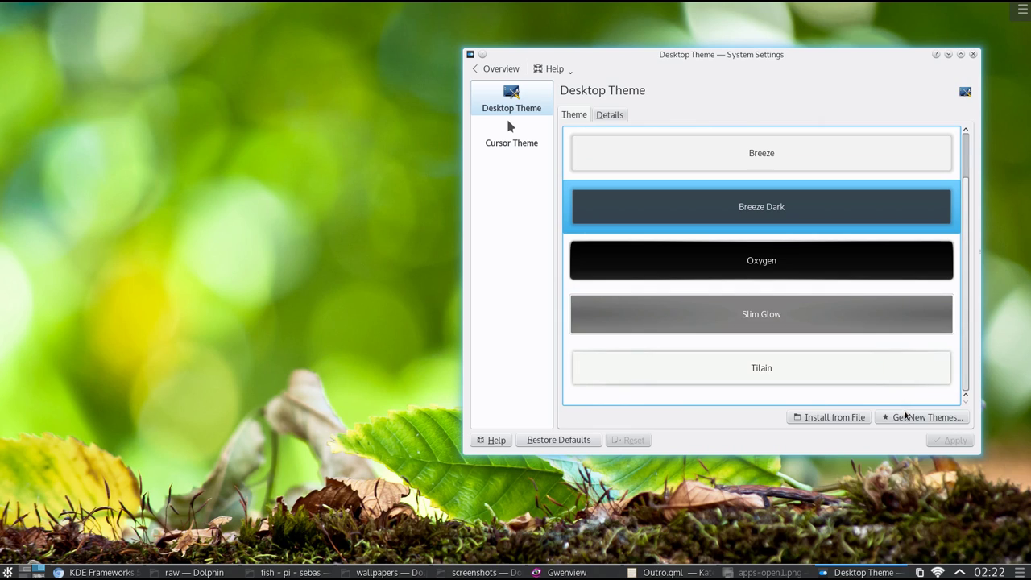
left_click(905, 417)
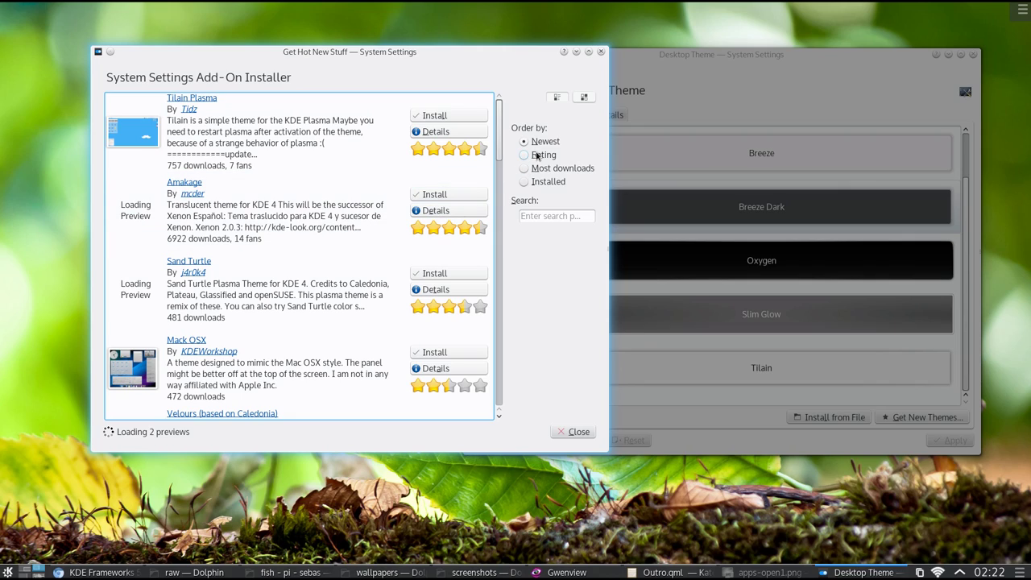
left_click(537, 156)
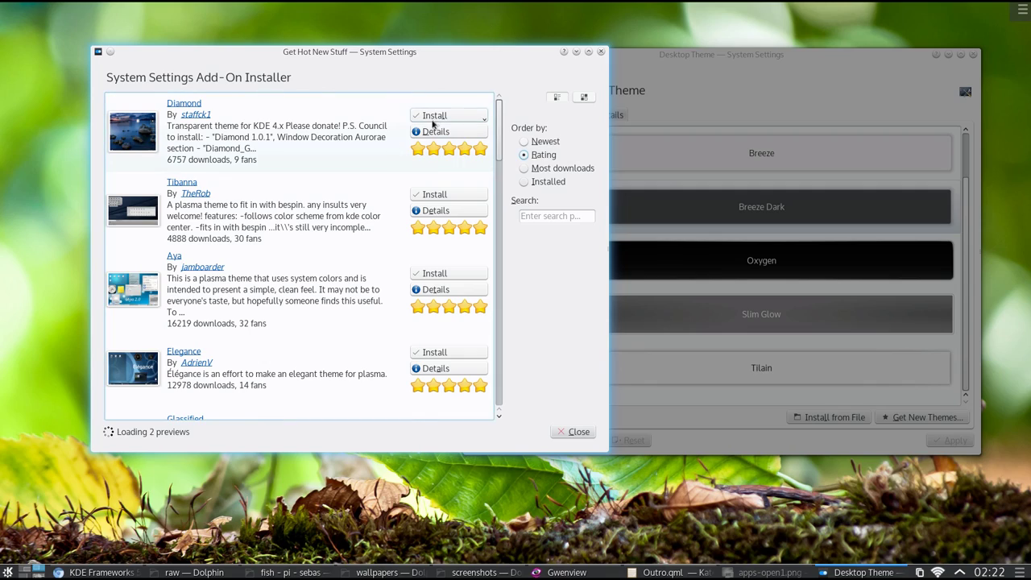
left_click(444, 119)
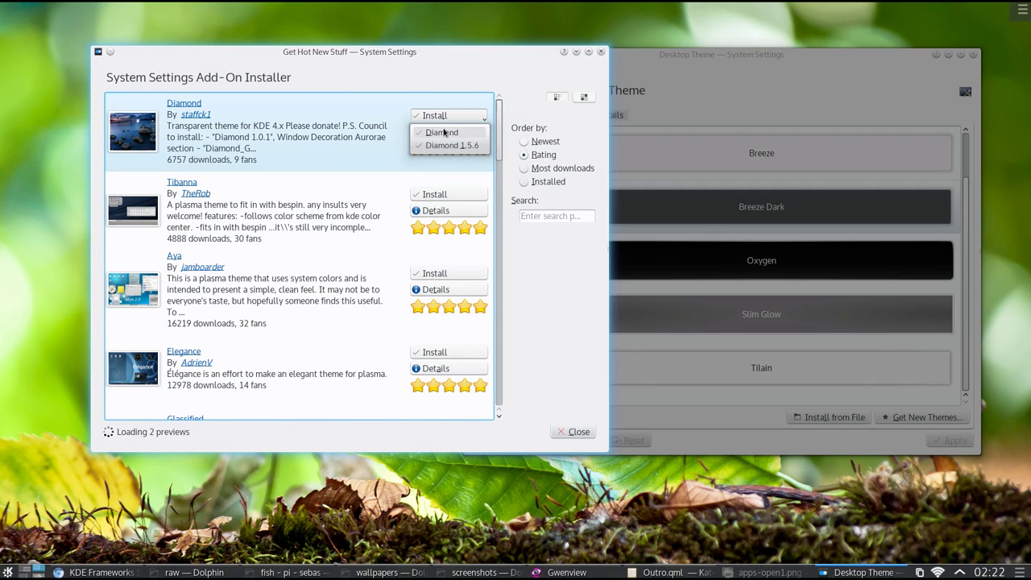
left_click(444, 132)
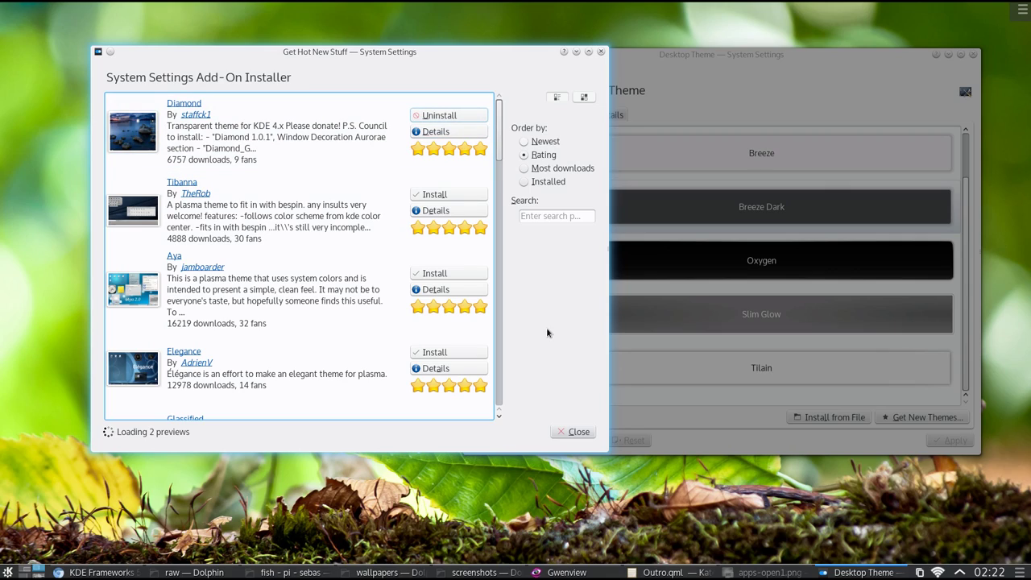
Close the add-on installer and apply the newly installed Diamond desktop theme
left_click(569, 430)
scroll(707, 335, "up", 1)
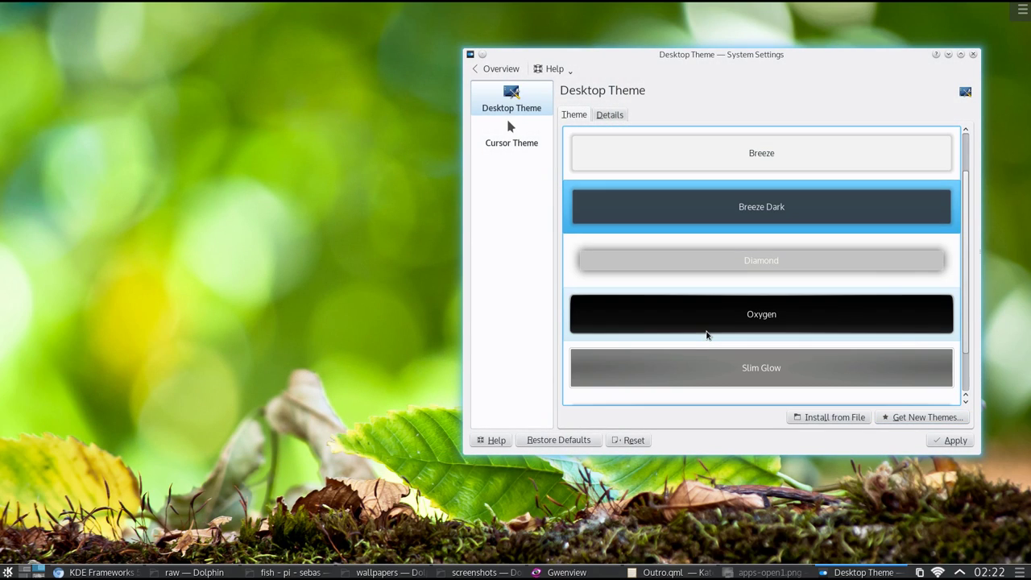
scroll(706, 335, "up", 1)
left_click(706, 327)
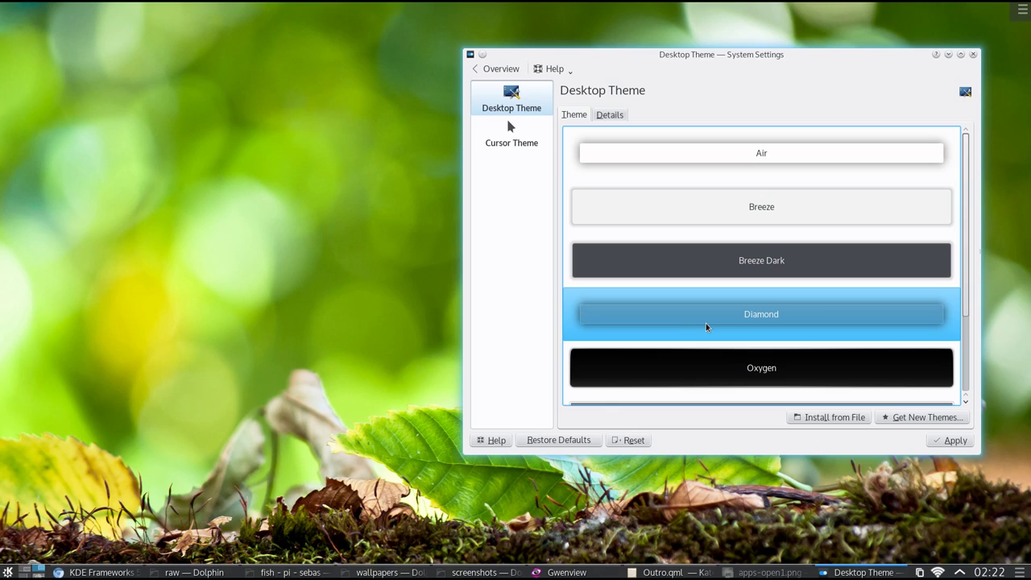
left_click(931, 446)
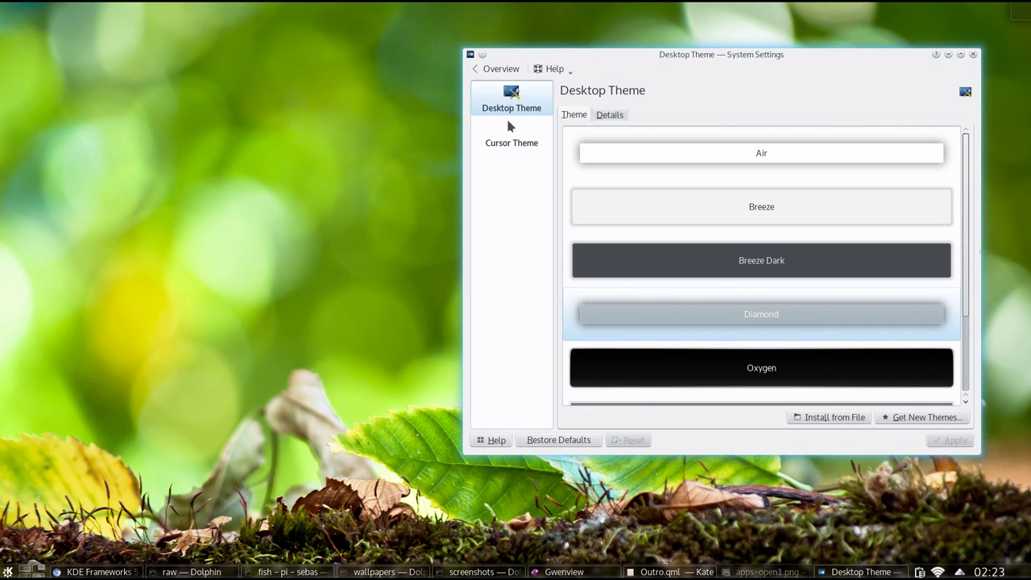
Open the application launcher and browse its Graphics category to view the menus in the Diamond theme
left_click(8, 571)
mouse_move(121, 385)
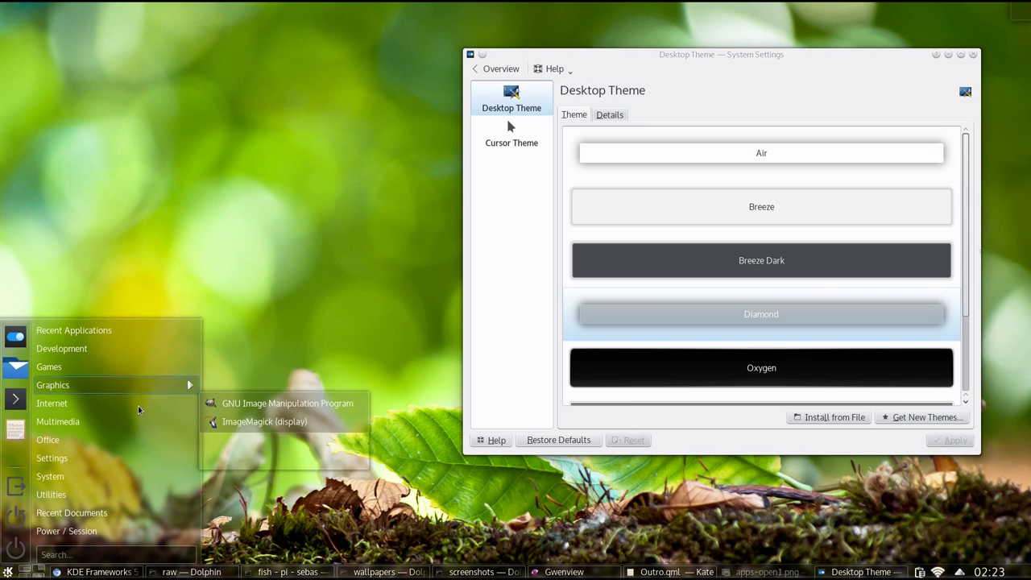
mouse_move(152, 376)
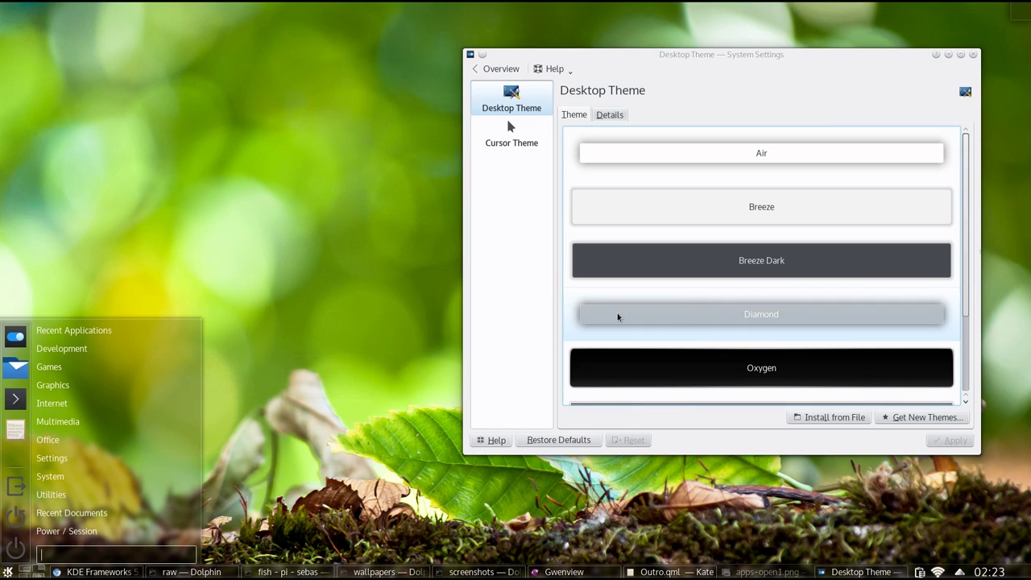
Apply the Breeze desktop theme and preview the raw Dolphin window's taskbar entry
left_click(700, 227)
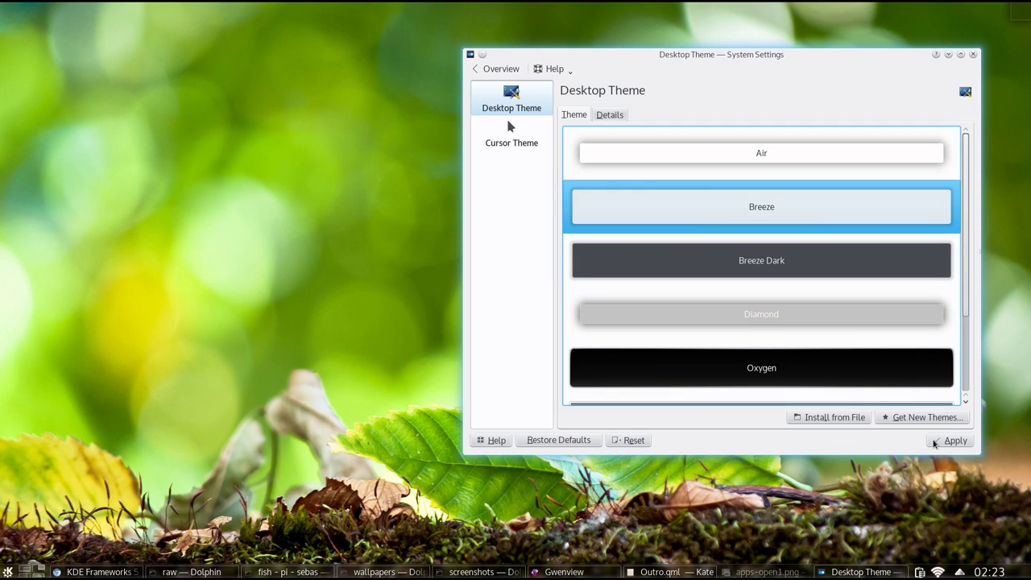
left_click(949, 440)
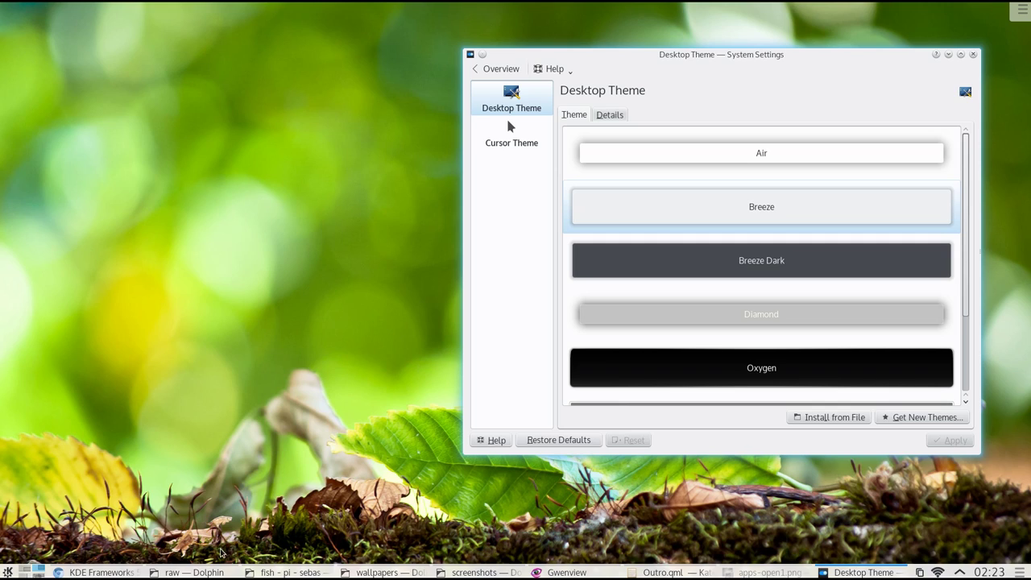
mouse_move(214, 573)
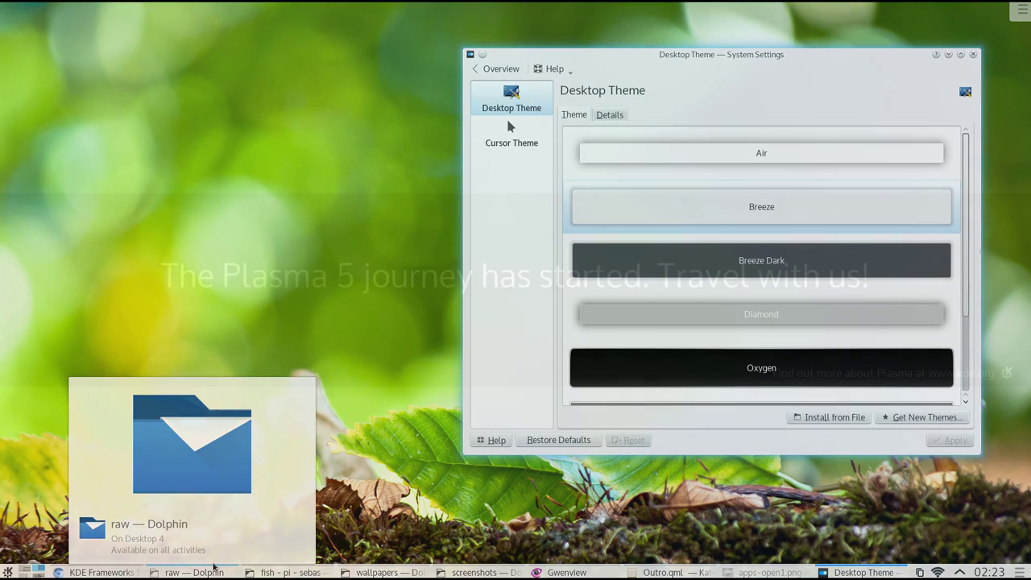